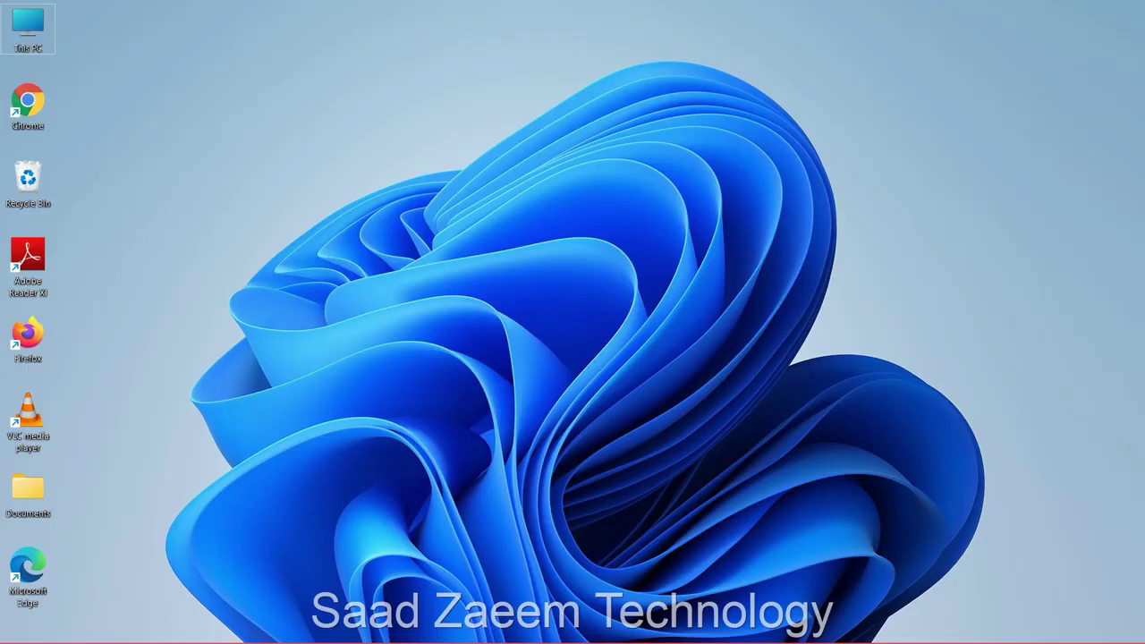
Search Windows for "device" and open Device Manager.
{"action": "key", "text": "super"}
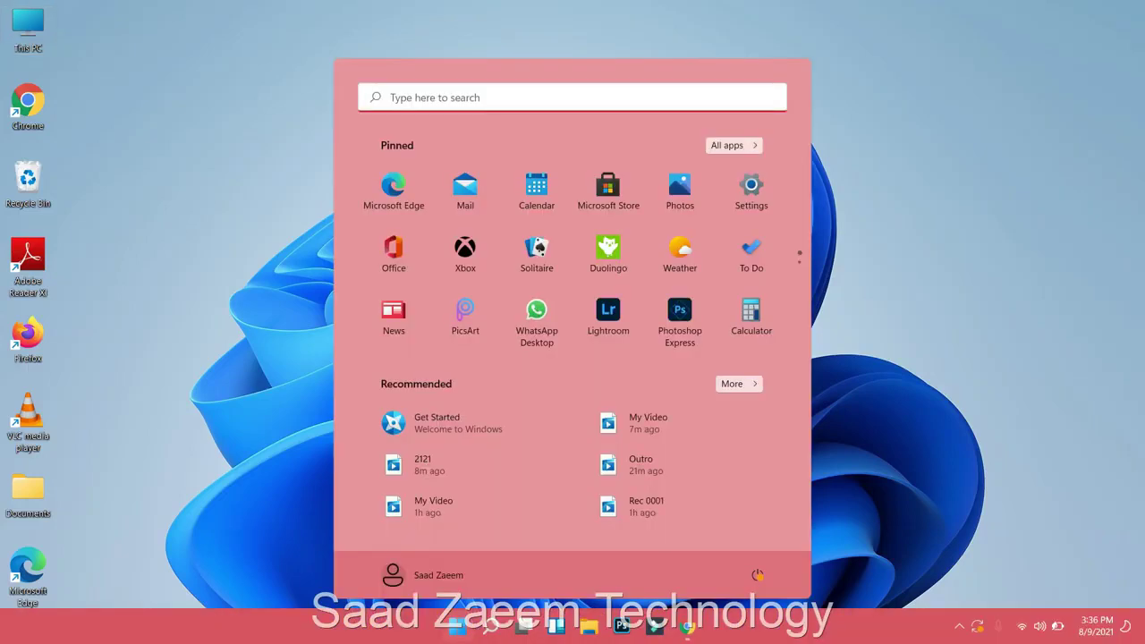
{"action": "type", "text": "device"}
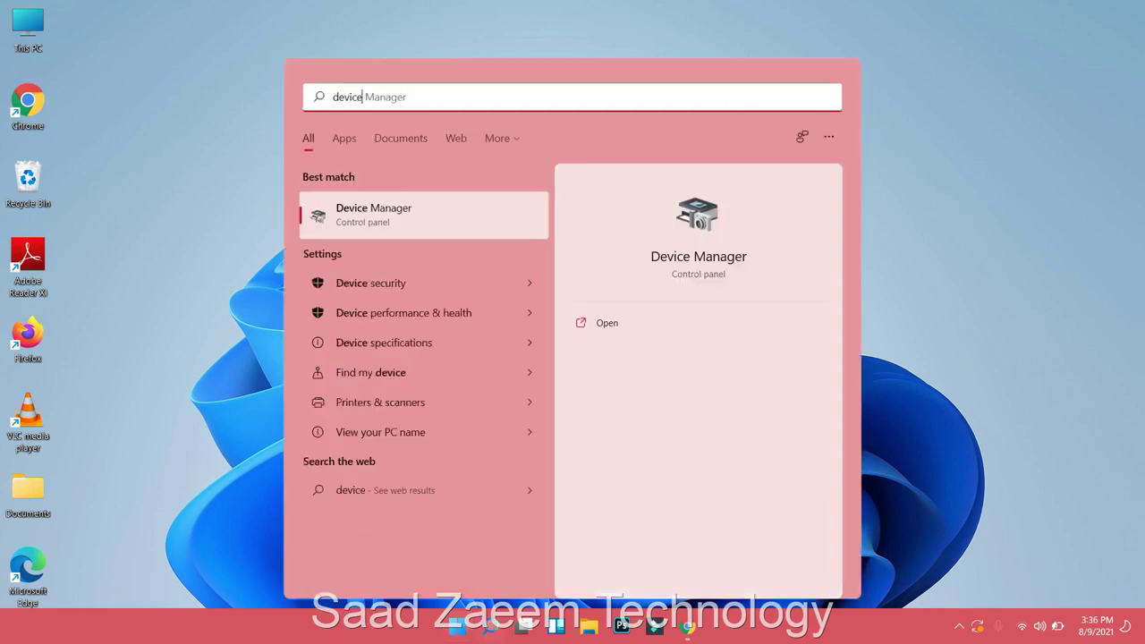
{"action": "key", "text": "Return"}
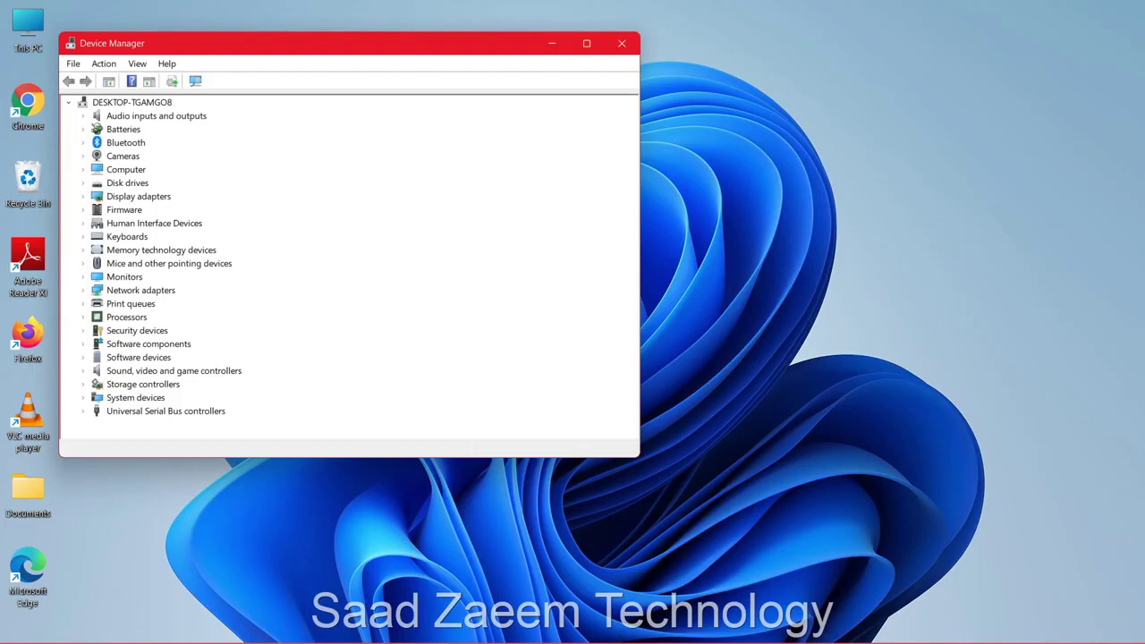
Expand the Mice and other pointing devices category in the device list.
{"action": "left_click", "coordinate": [132, 102]}
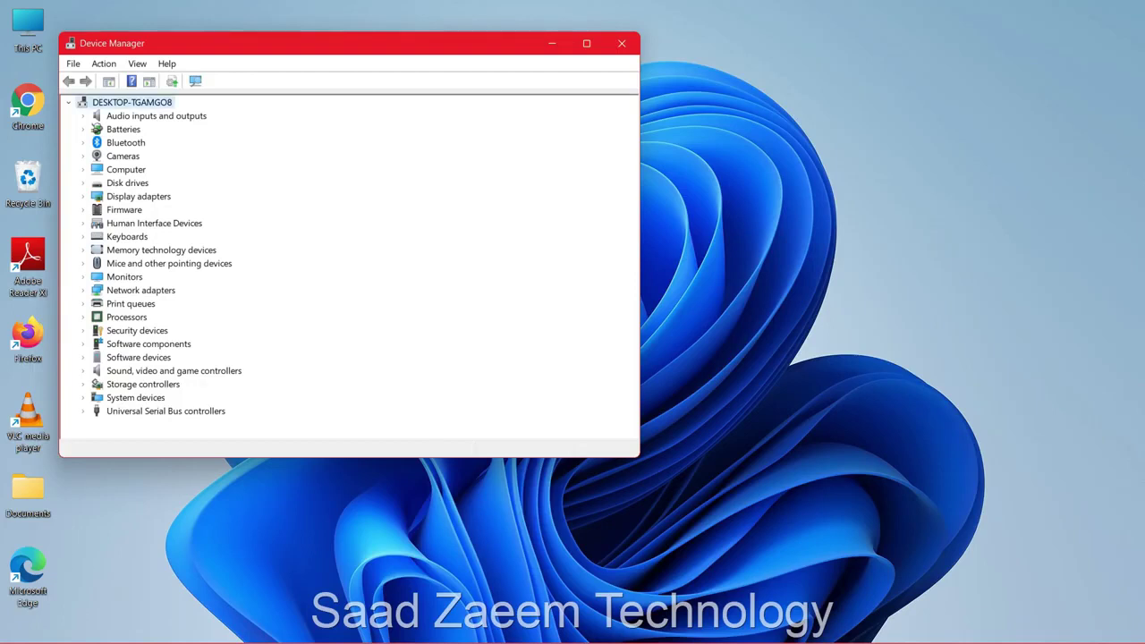
{"action": "key", "text": "Down"}
{"action": "key", "text": "Down"}
{"action": "key", "text": "Down"}
{"action": "key", "text": "Down"}
{"action": "key", "text": "Down"}
{"action": "key", "text": "Down"}
{"action": "key", "text": "Down"}
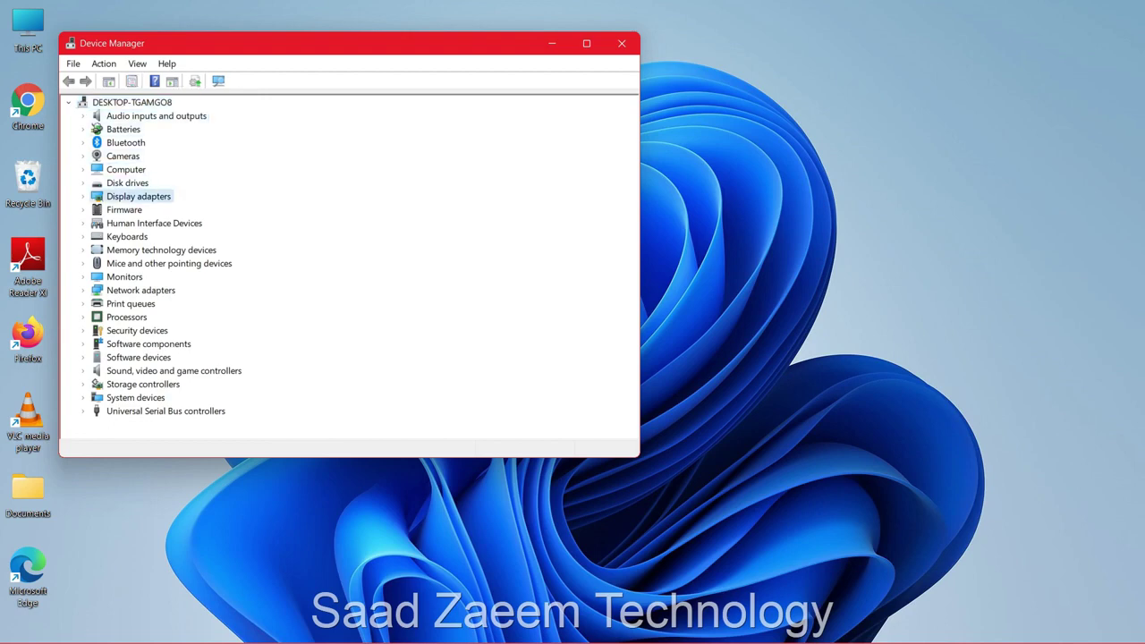
{"action": "key", "text": "Down"}
{"action": "key", "text": "Down"}
{"action": "key", "text": "Down"}
{"action": "key", "text": "Down"}
{"action": "key", "text": "Down"}
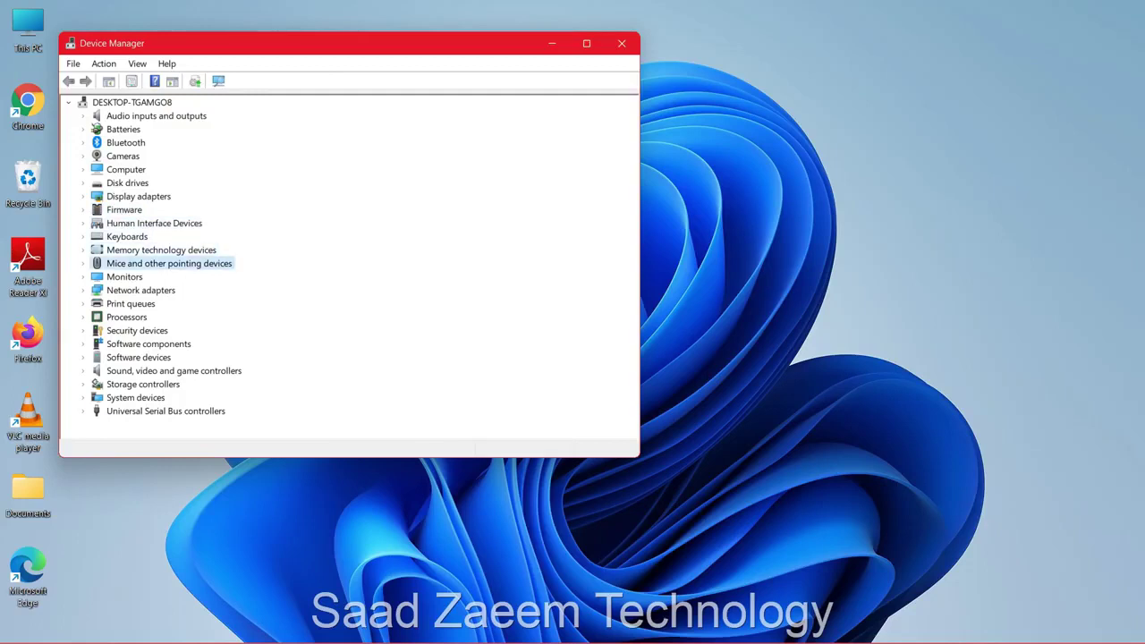
{"action": "key", "text": "Return"}
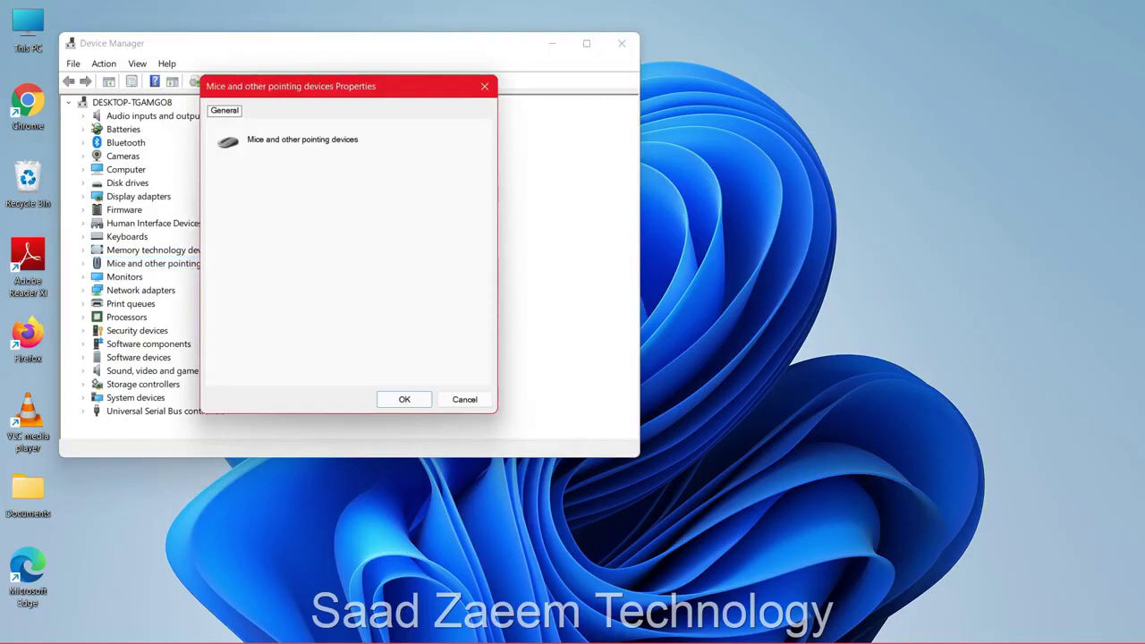
{"action": "key", "text": "Escape"}
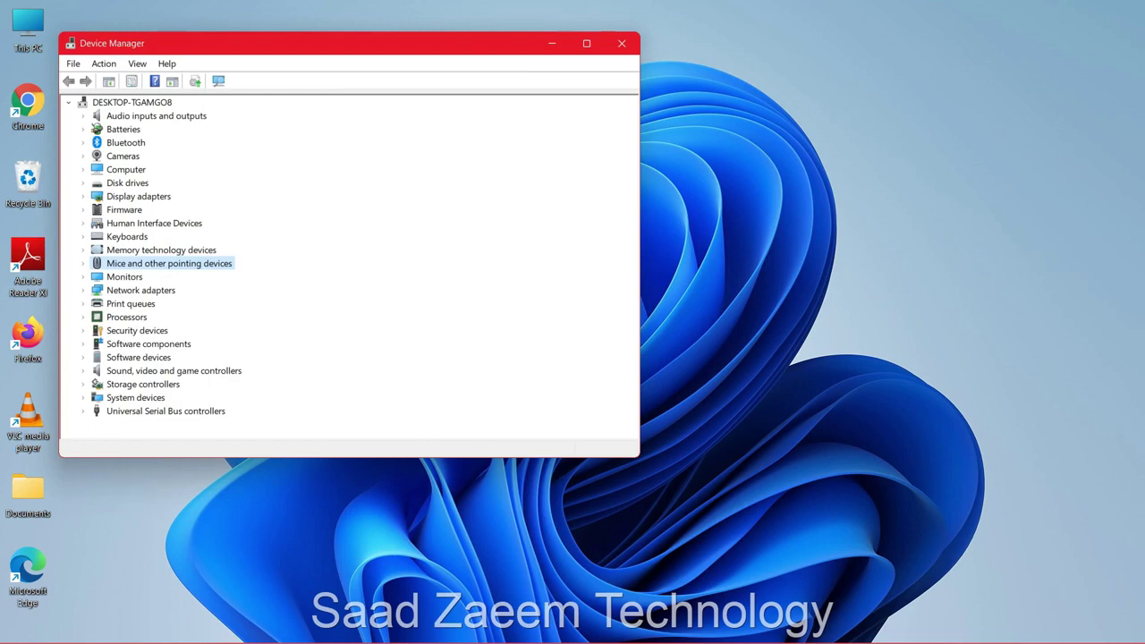
{"action": "key", "text": "Right"}
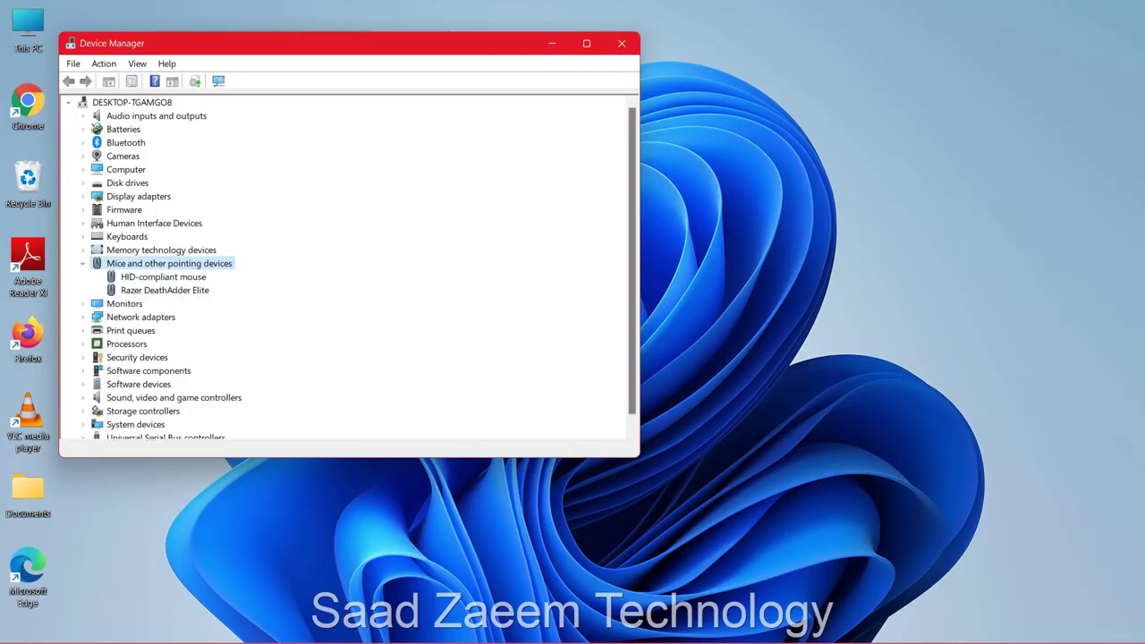
Open the properties of the HID-compliant mouse.
{"action": "left_click", "coordinate": [163, 276]}
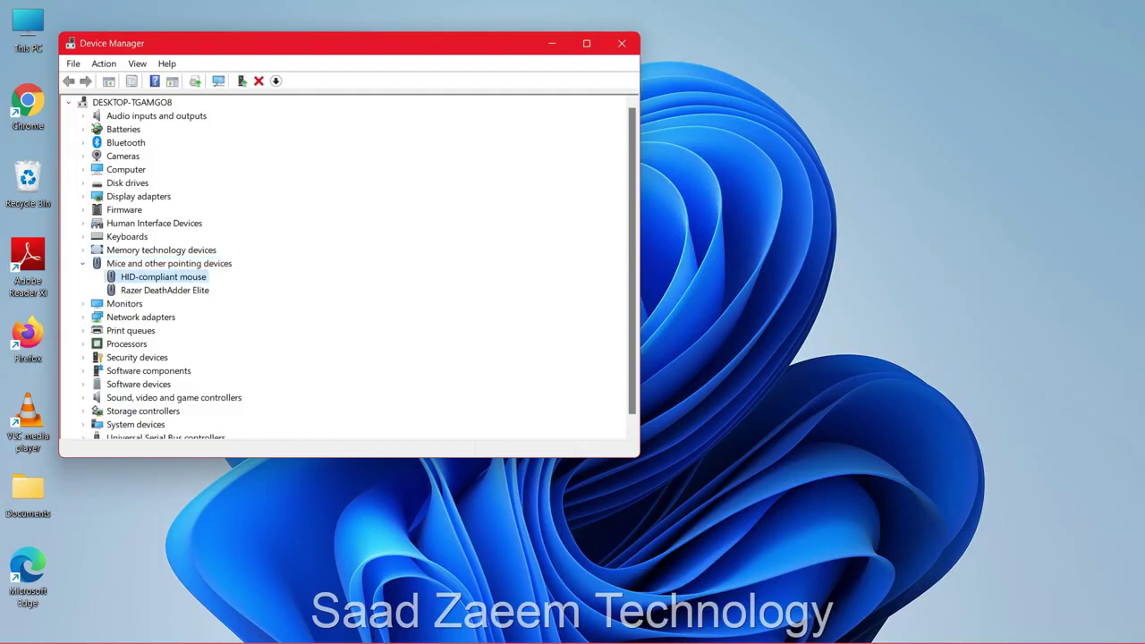
{"action": "left_click", "coordinate": [164, 290]}
{"action": "left_click", "coordinate": [124, 303]}
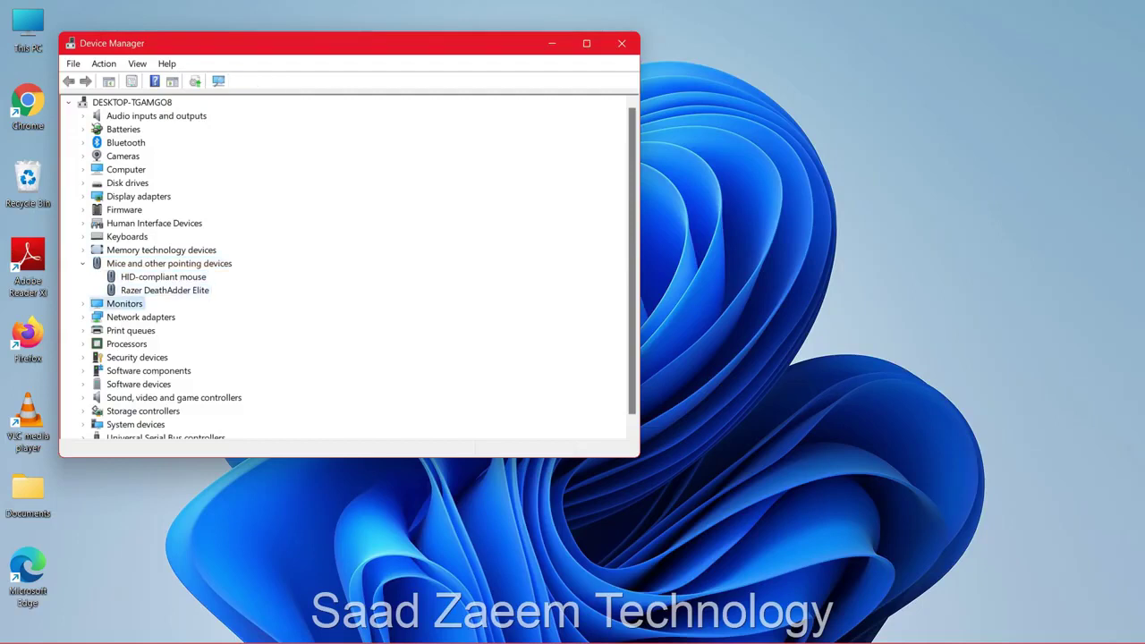
{"action": "left_click", "coordinate": [164, 290]}
{"action": "left_click", "coordinate": [163, 276]}
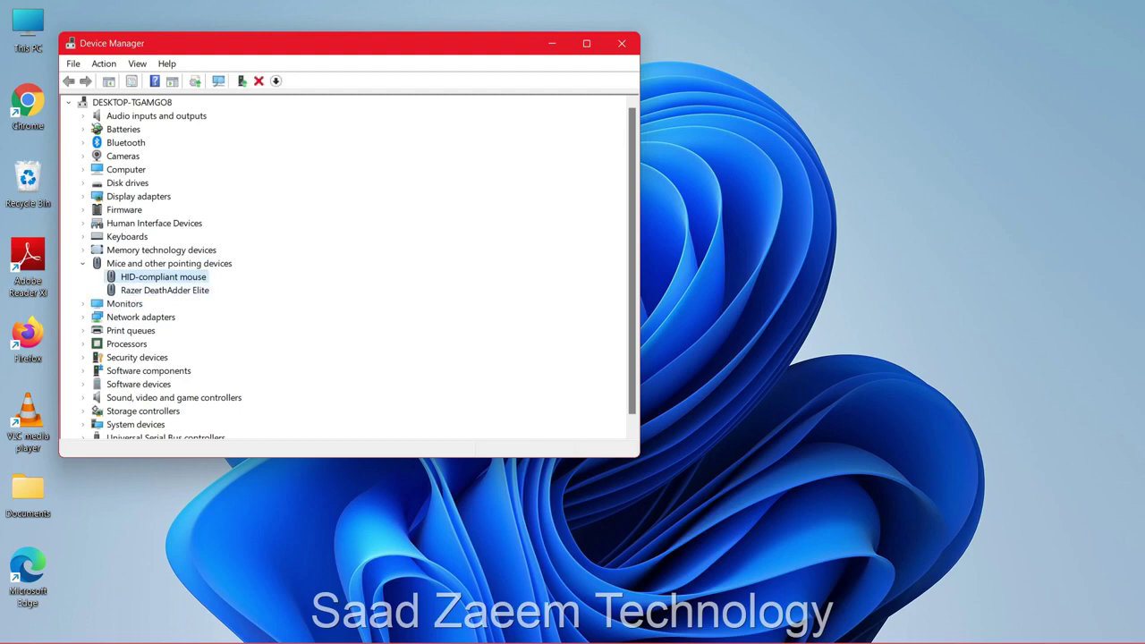
{"action": "left_click", "coordinate": [165, 290]}
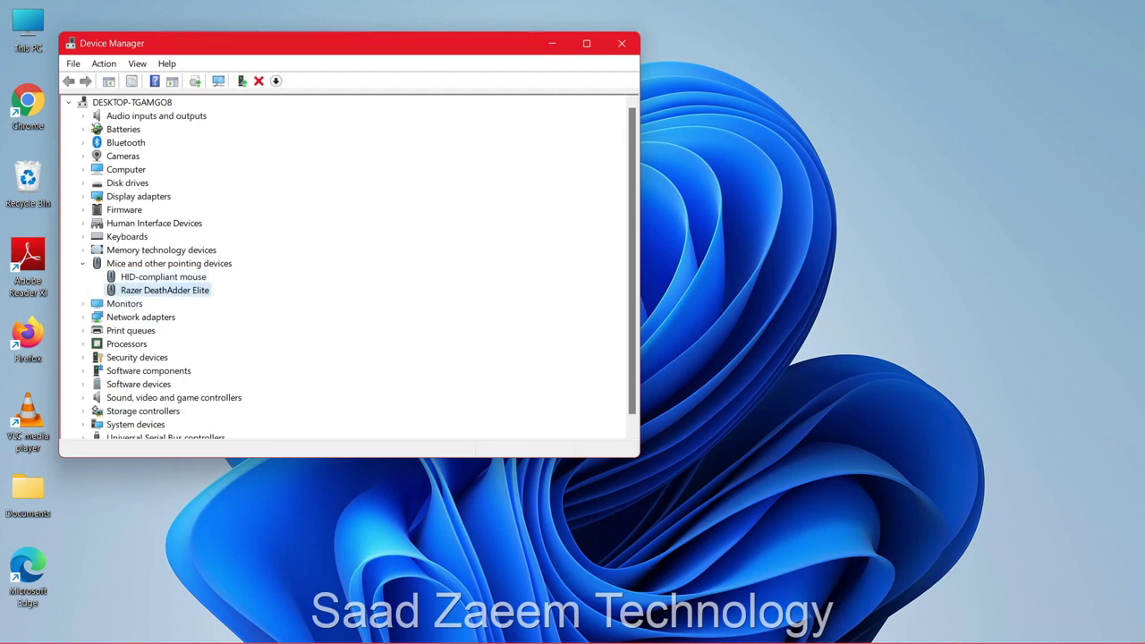
{"action": "left_click", "coordinate": [162, 276]}
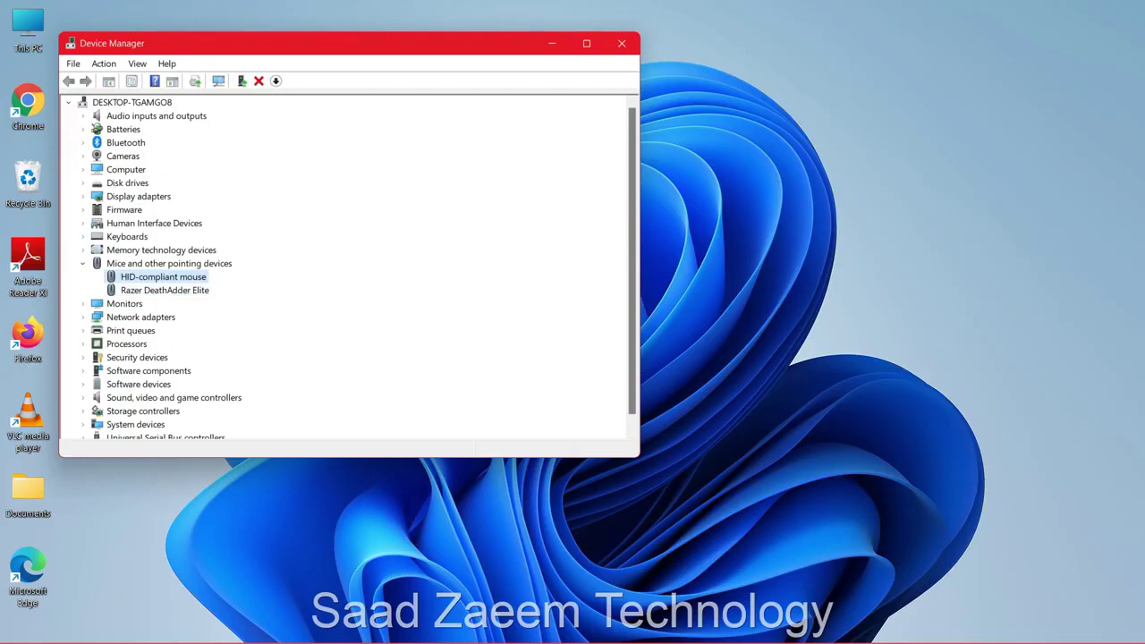
{"action": "key", "text": "Return"}
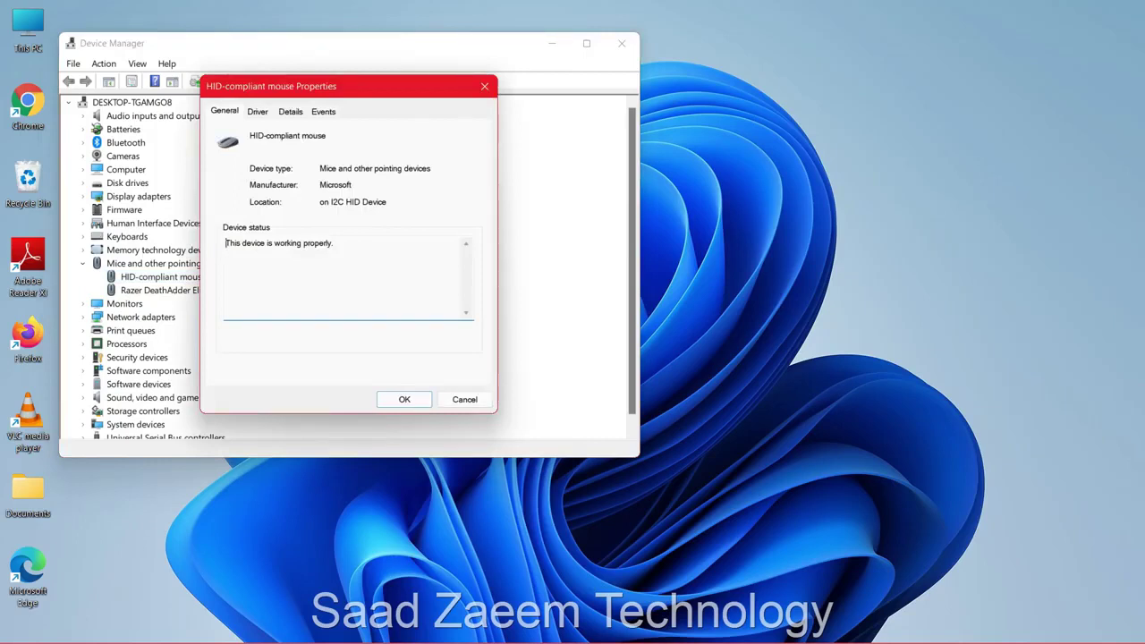
Show the driver information and driver actions in the HID-compliant mouse properties.
{"action": "key", "text": "Tab"}
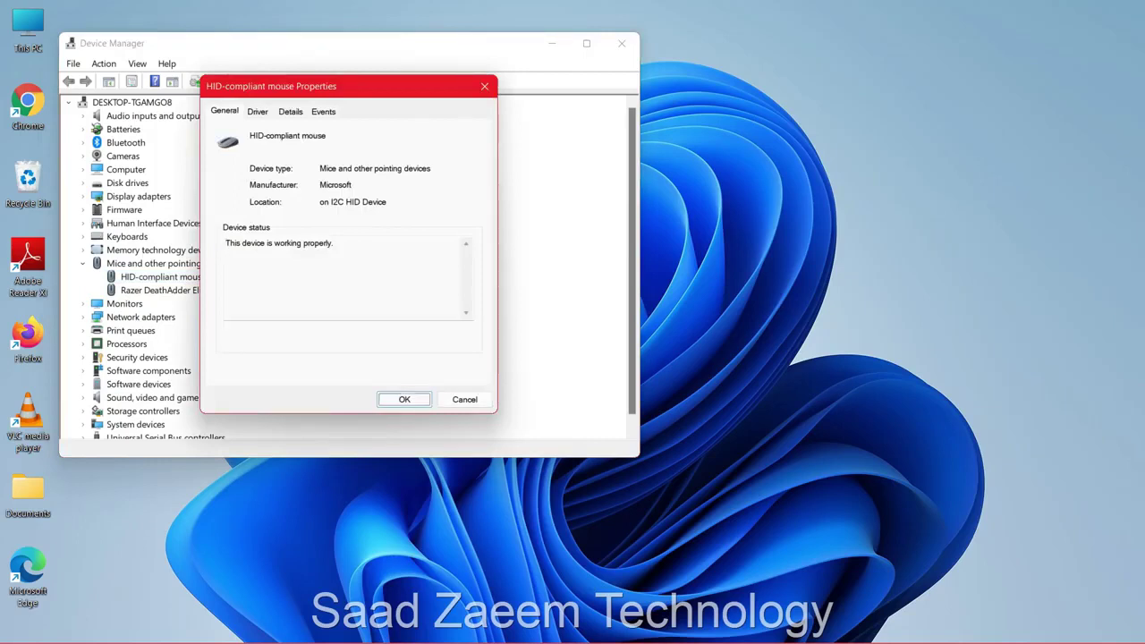
{"action": "key", "text": "Tab"}
{"action": "key", "text": "shift+Tab"}
{"action": "key", "text": "Tab"}
{"action": "key", "text": "Tab"}
{"action": "key", "text": "Tab"}
{"action": "key", "text": "Tab"}
{"action": "key", "text": "Tab"}
{"action": "key", "text": "Tab"}
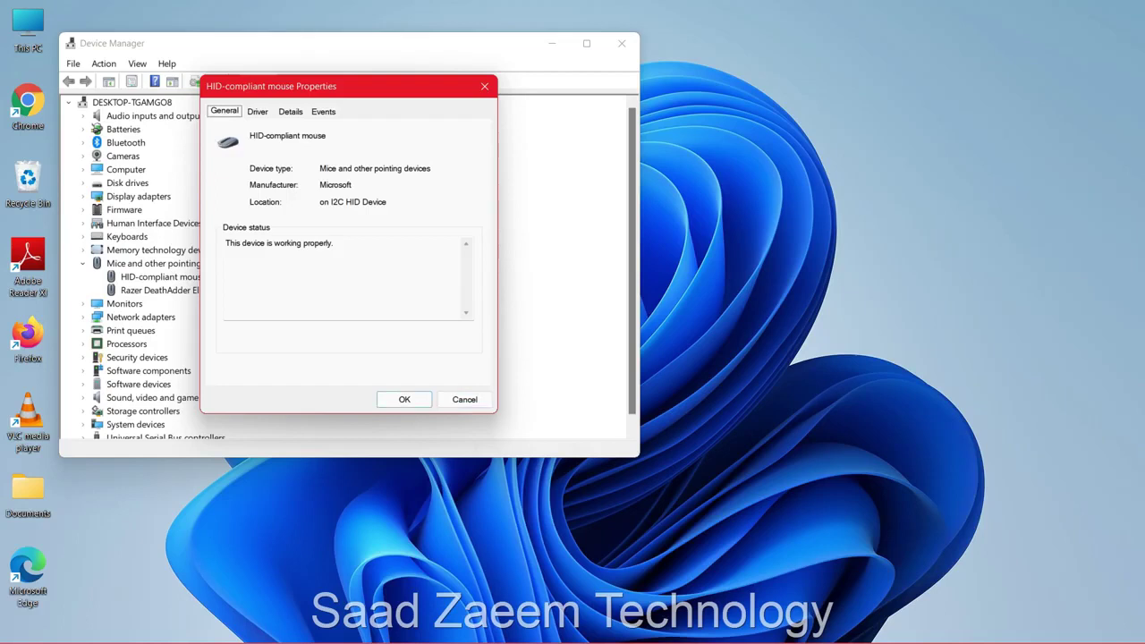
{"action": "key", "text": "Right"}
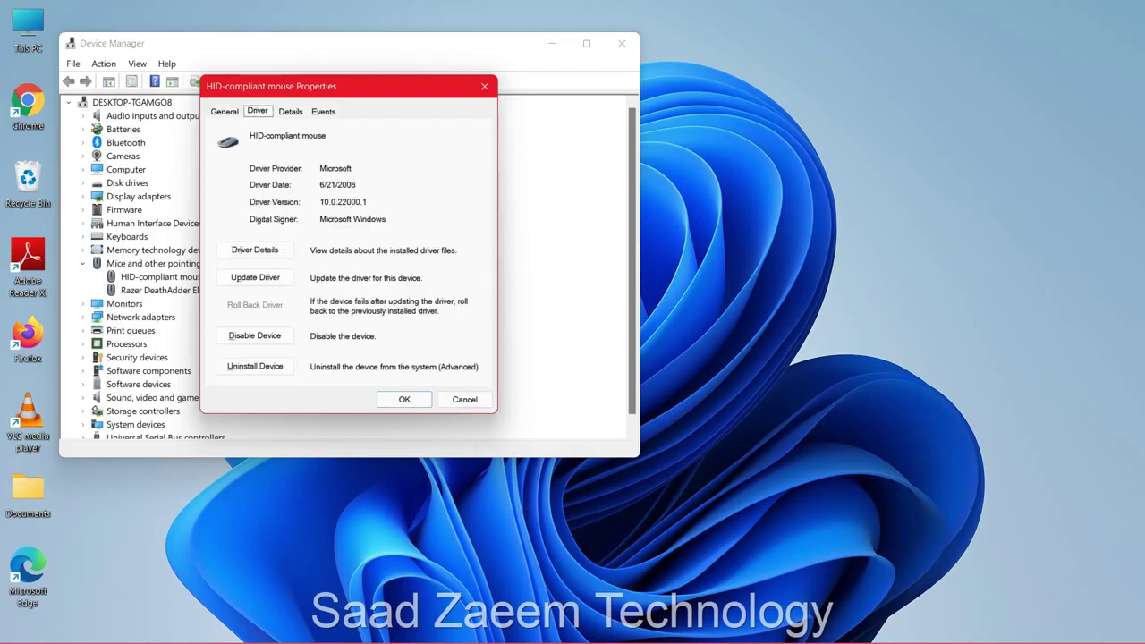
Update the HID-compliant mouse driver by searching automatically for drivers, and close the update wizard.
{"action": "key", "text": "Tab"}
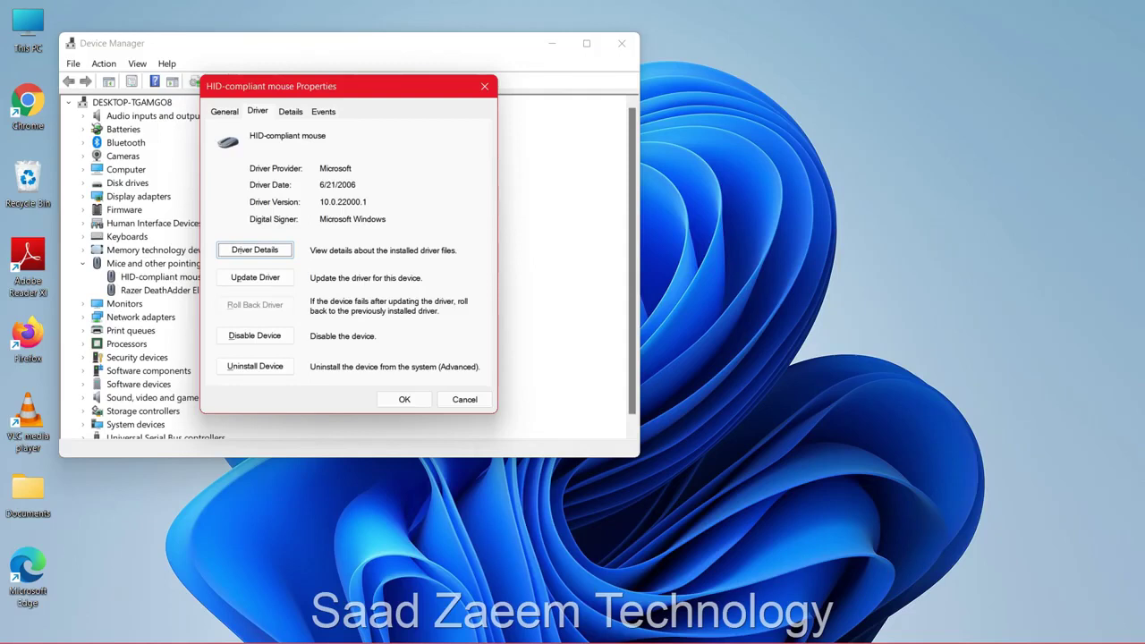
{"action": "key", "text": "Tab"}
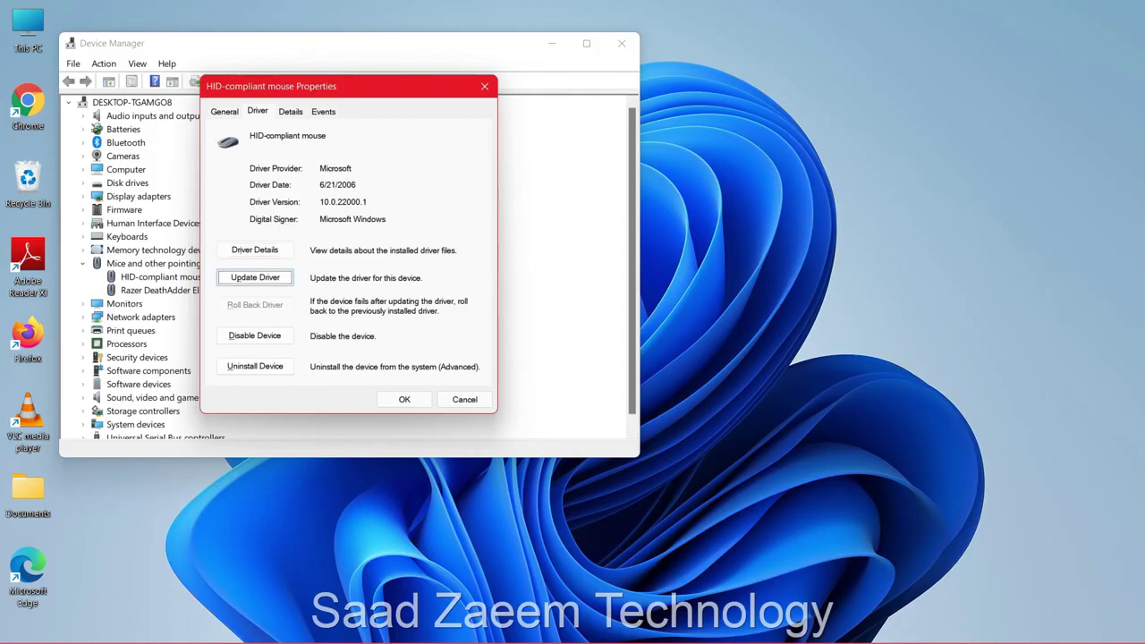
{"action": "key", "text": "Return"}
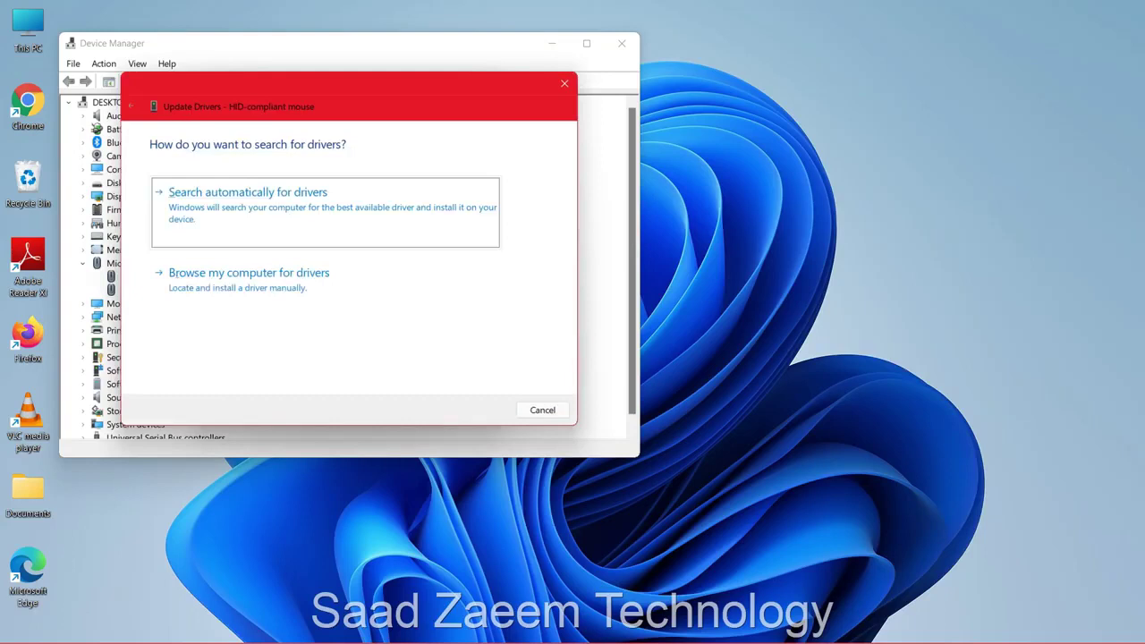
{"action": "key", "text": "Return"}
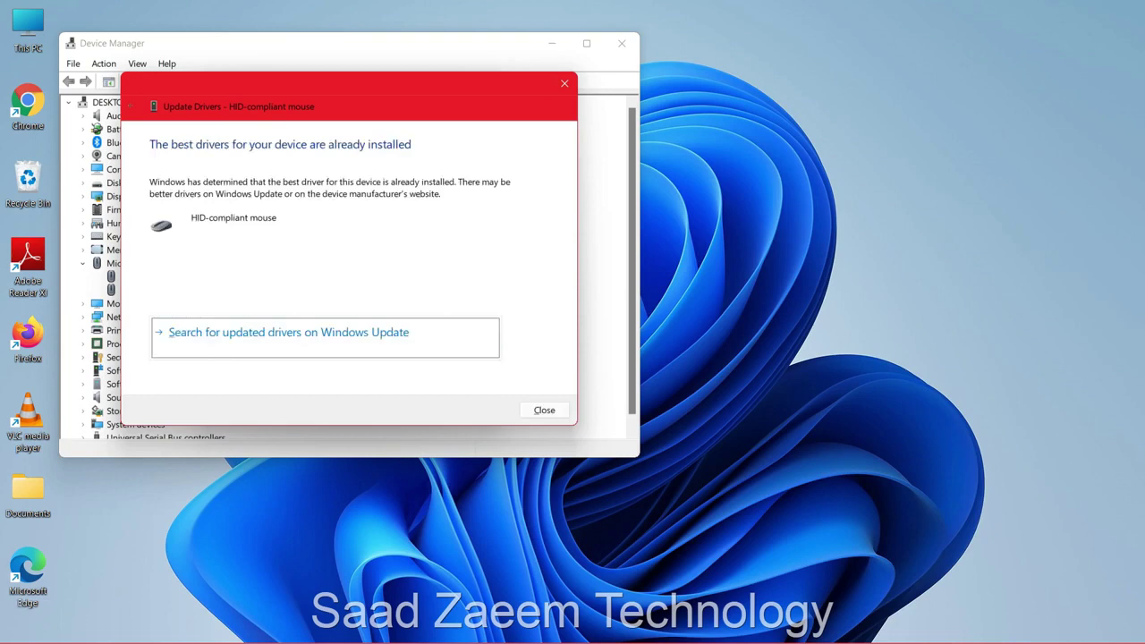
{"action": "key", "text": "Tab"}
{"action": "key", "text": "Return"}
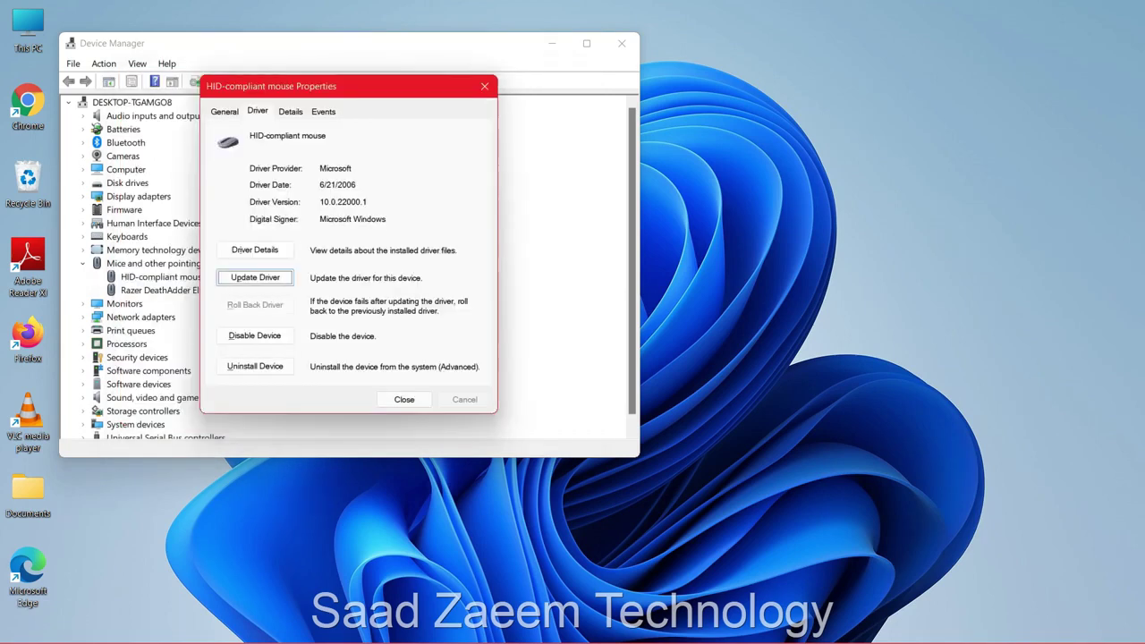
Disable the HID-compliant mouse, confirm the warning, and enable the device again.
{"action": "key", "text": "Tab"}
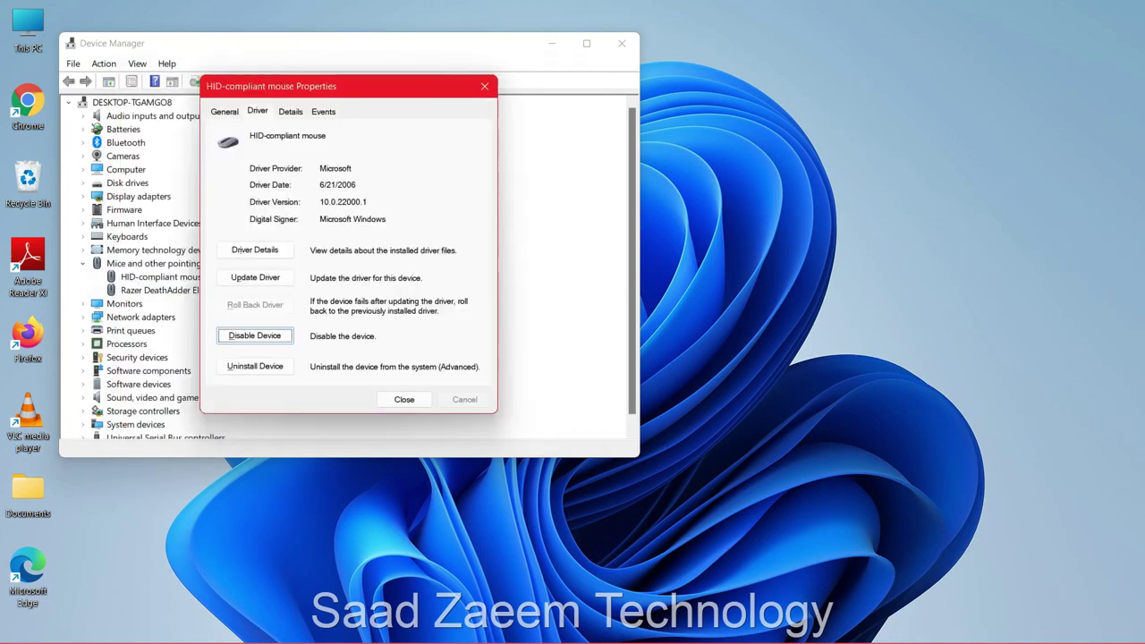
{"action": "key", "text": "Return"}
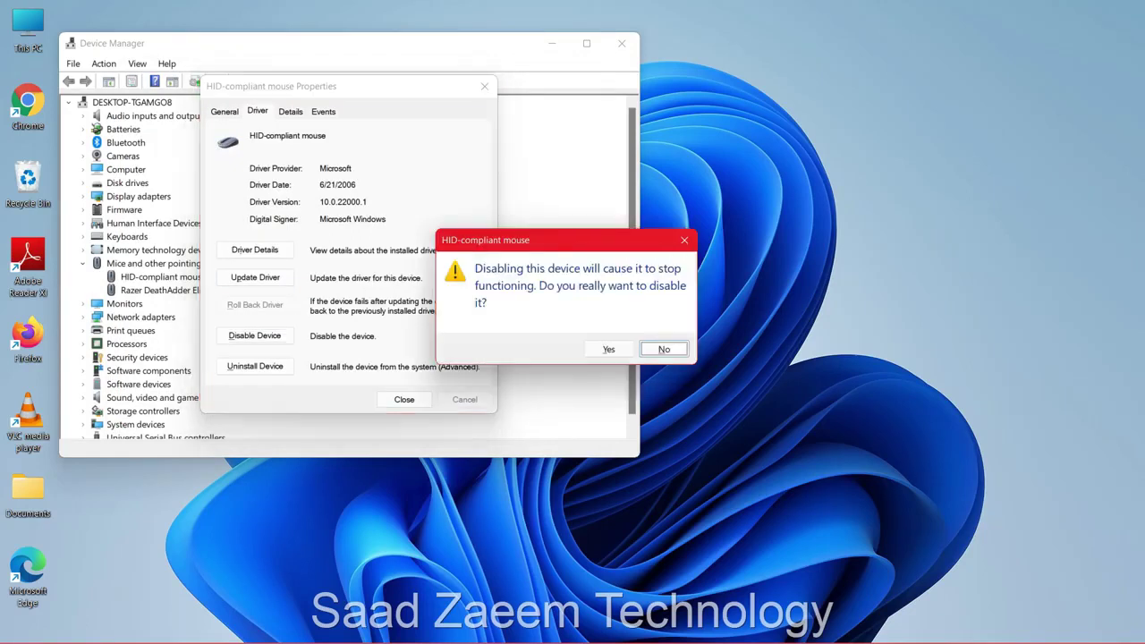
{"action": "key", "text": "Tab"}
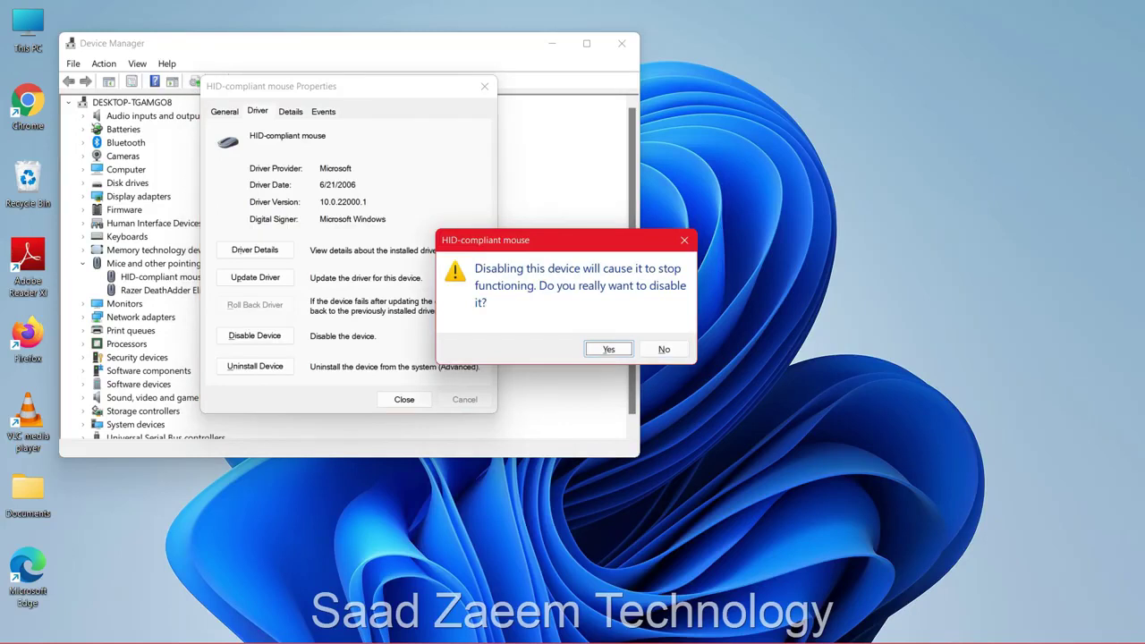
{"action": "key", "text": "Return"}
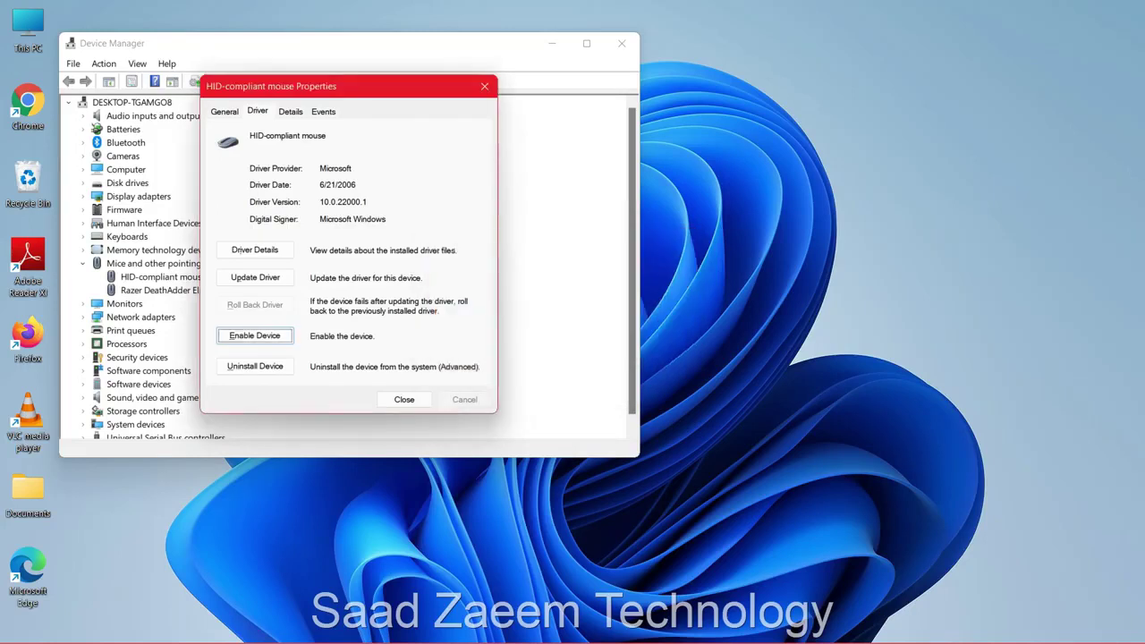
{"action": "key", "text": "Return"}
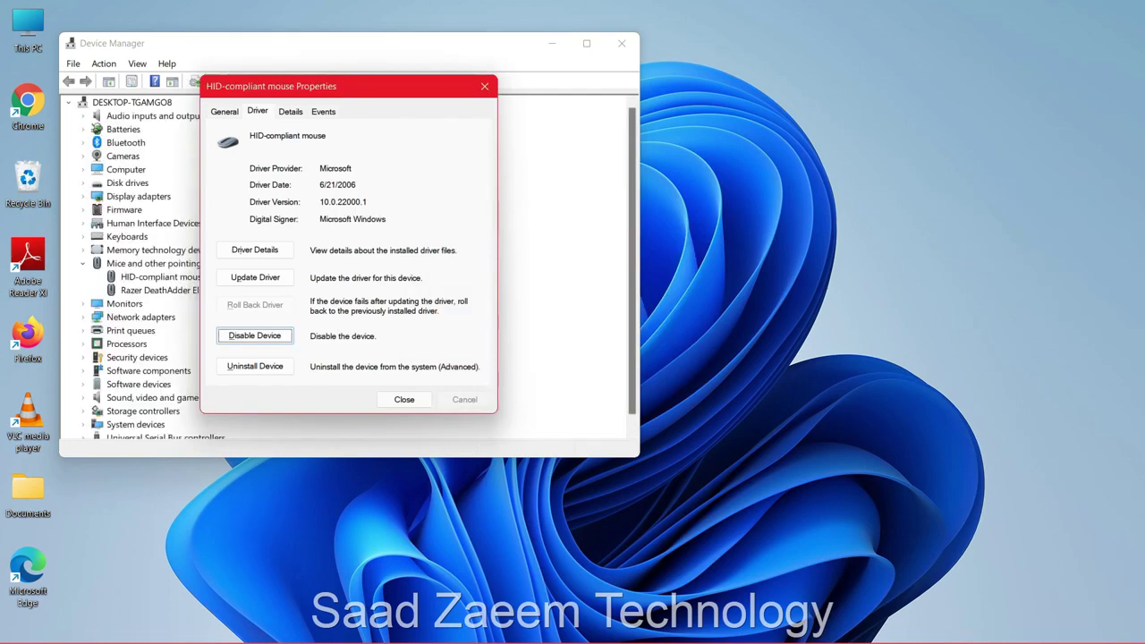
Uninstall the HID-compliant mouse from the system and confirm the removal.
{"action": "key", "text": "Tab"}
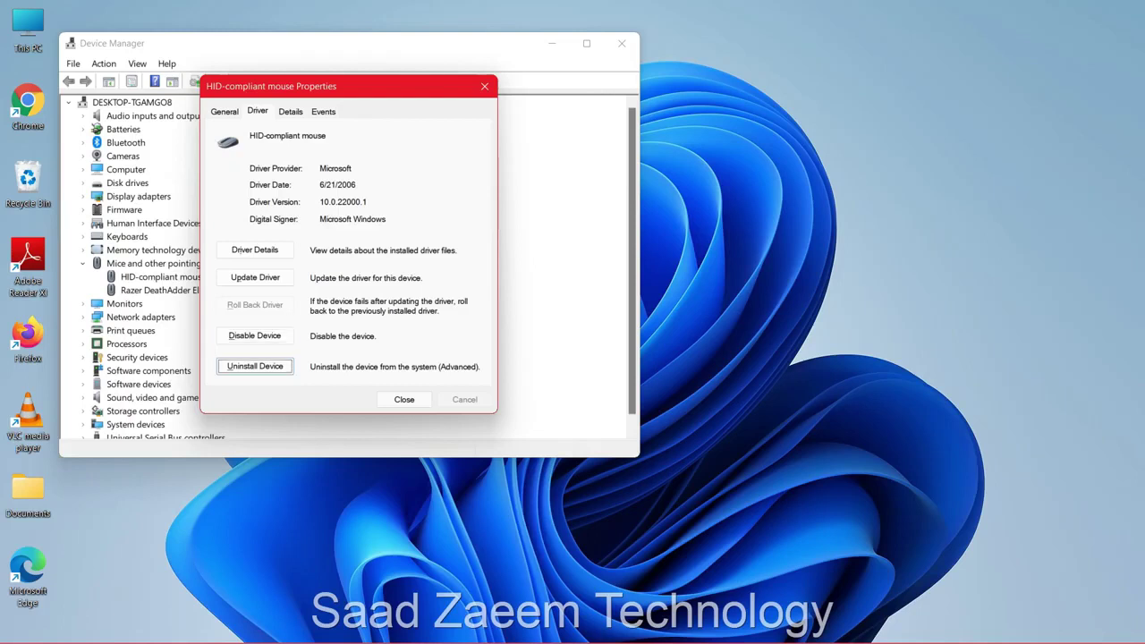
{"action": "key", "text": "Return"}
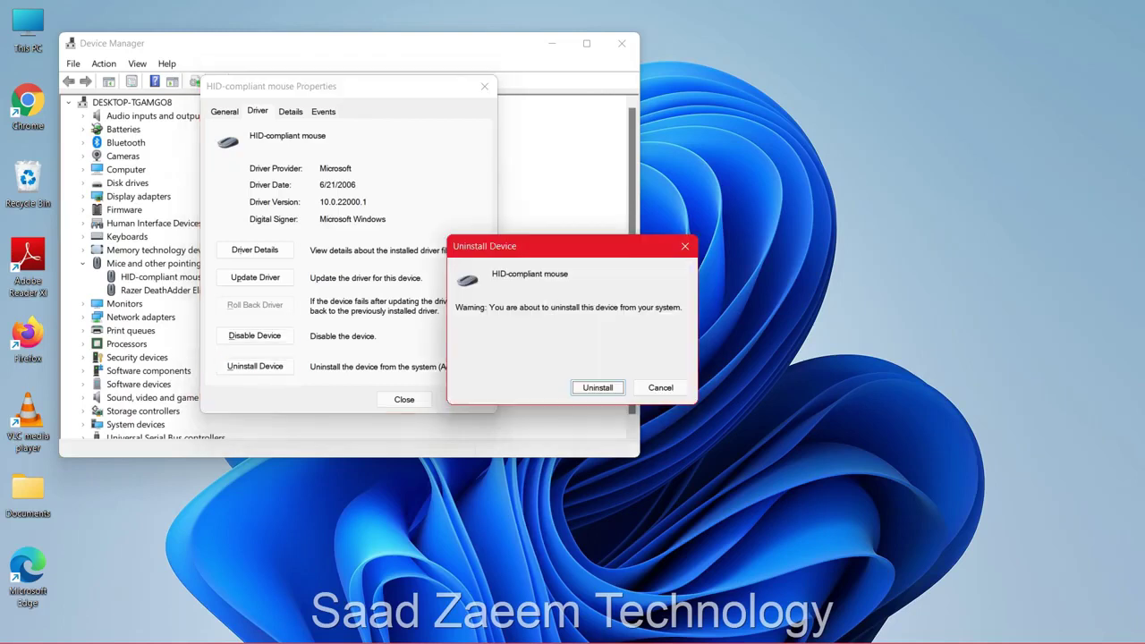
{"action": "key", "text": "Return"}
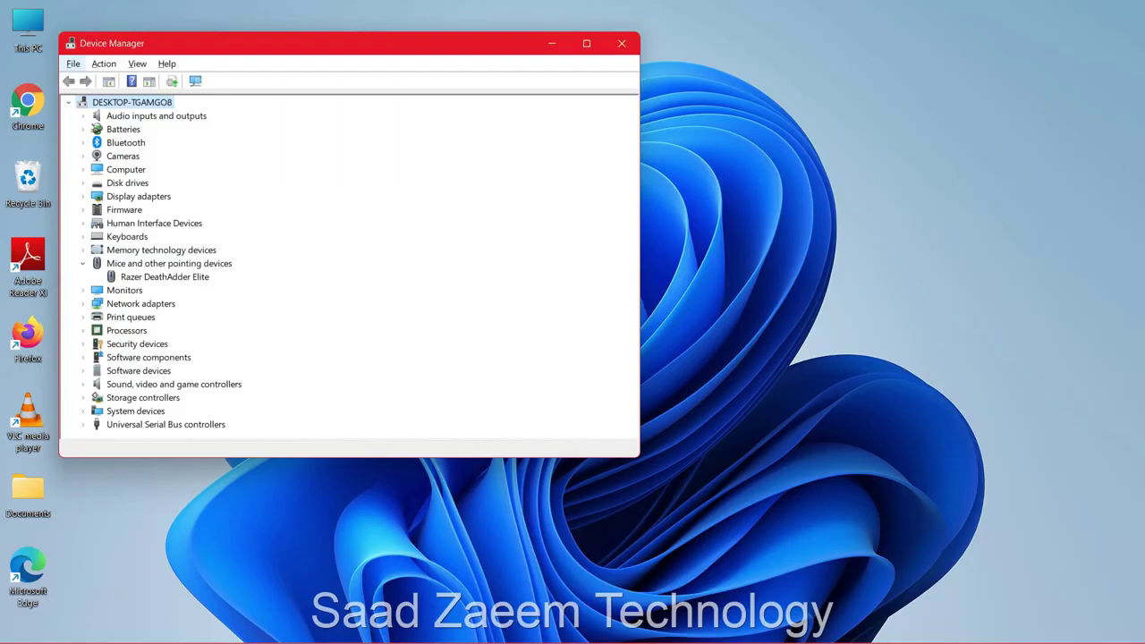
Scan for hardware changes to reinstall the removed mouse device, and close Device Manager.
{"action": "left_click", "coordinate": [104, 63]}
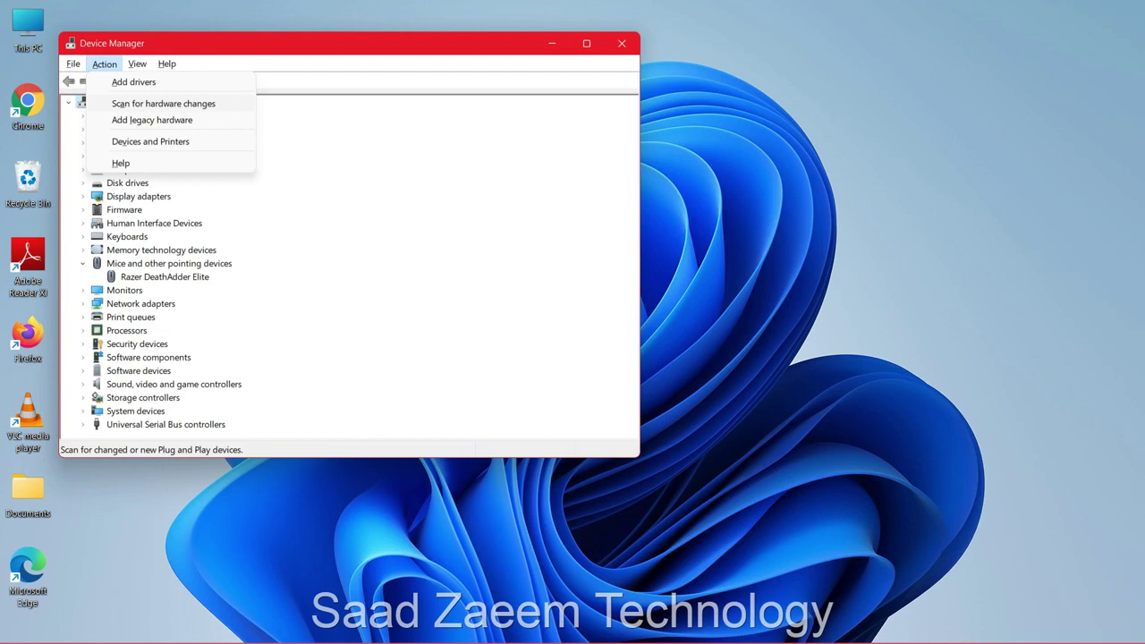
{"action": "left_click", "coordinate": [162, 103]}
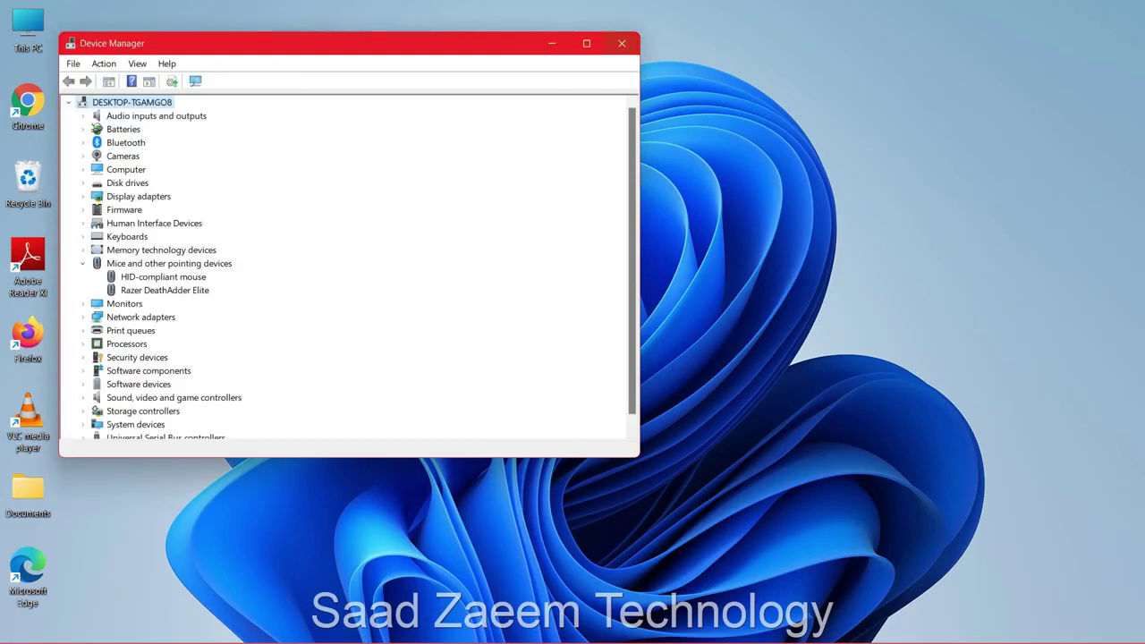
{"action": "key", "text": "alt+F4"}
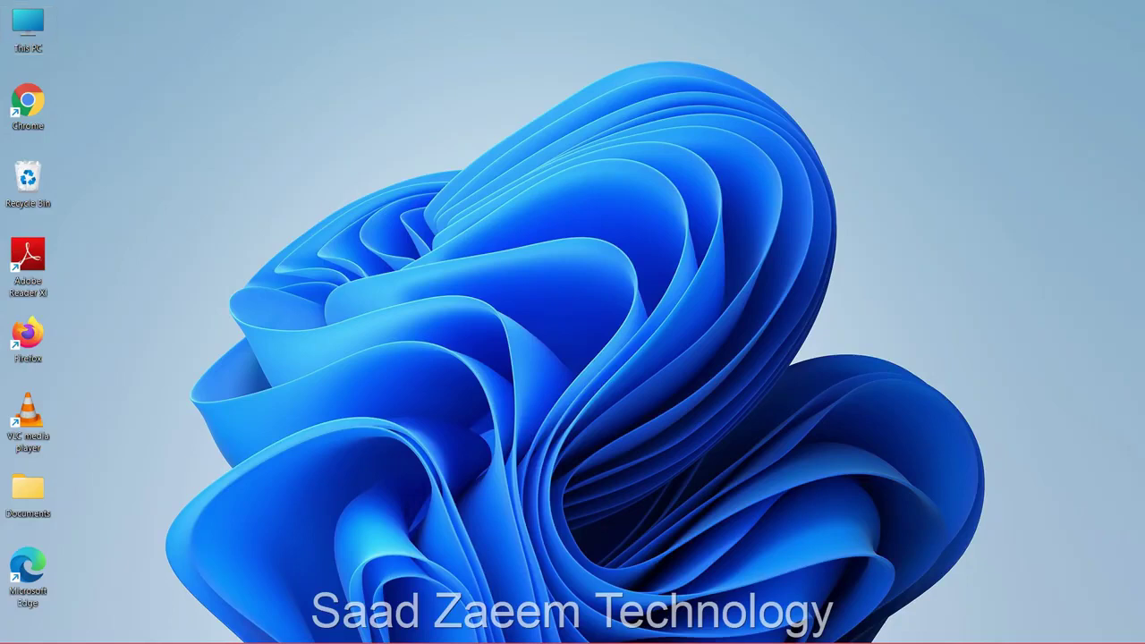
Search the system for "reged" and open Registry Editor.
{"action": "key", "text": "super"}
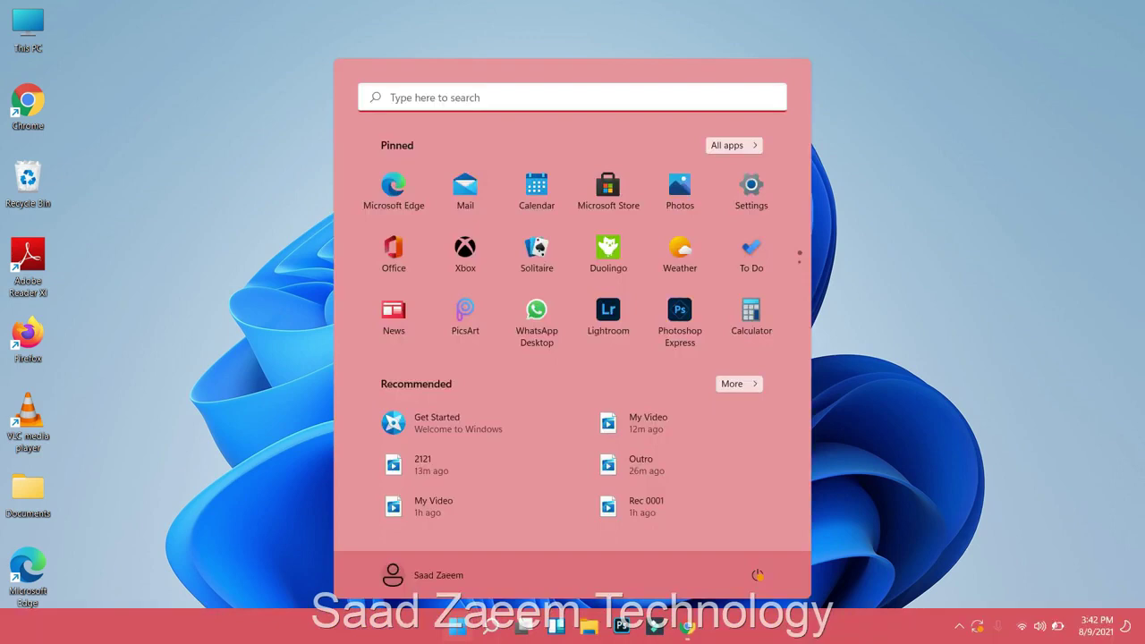
{"action": "type", "text": "reged"}
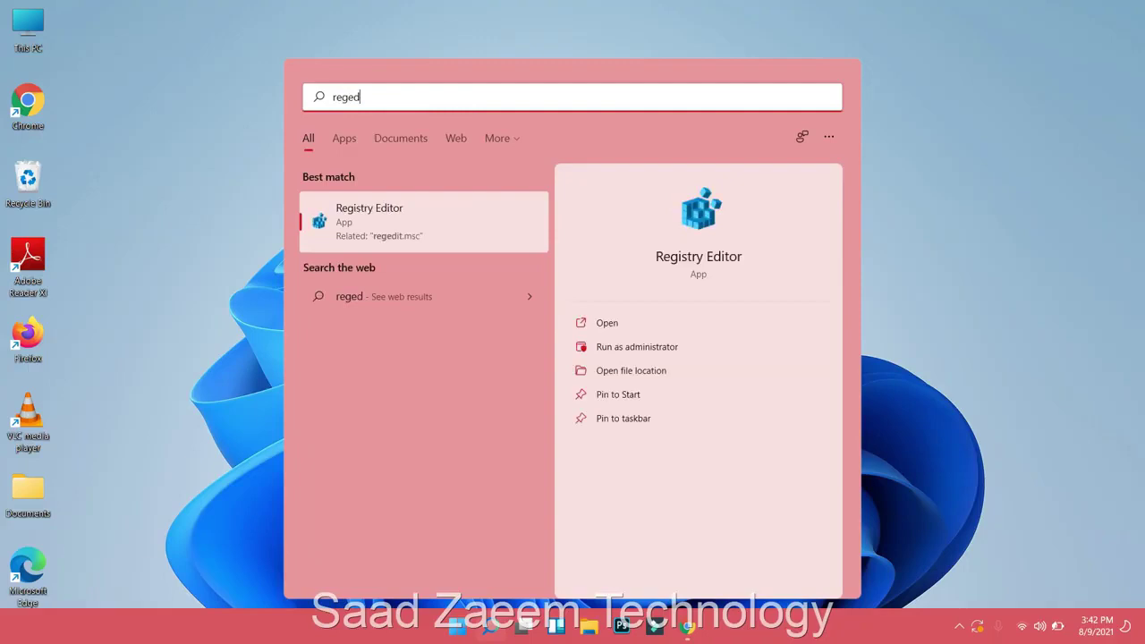
{"action": "key", "text": "Return"}
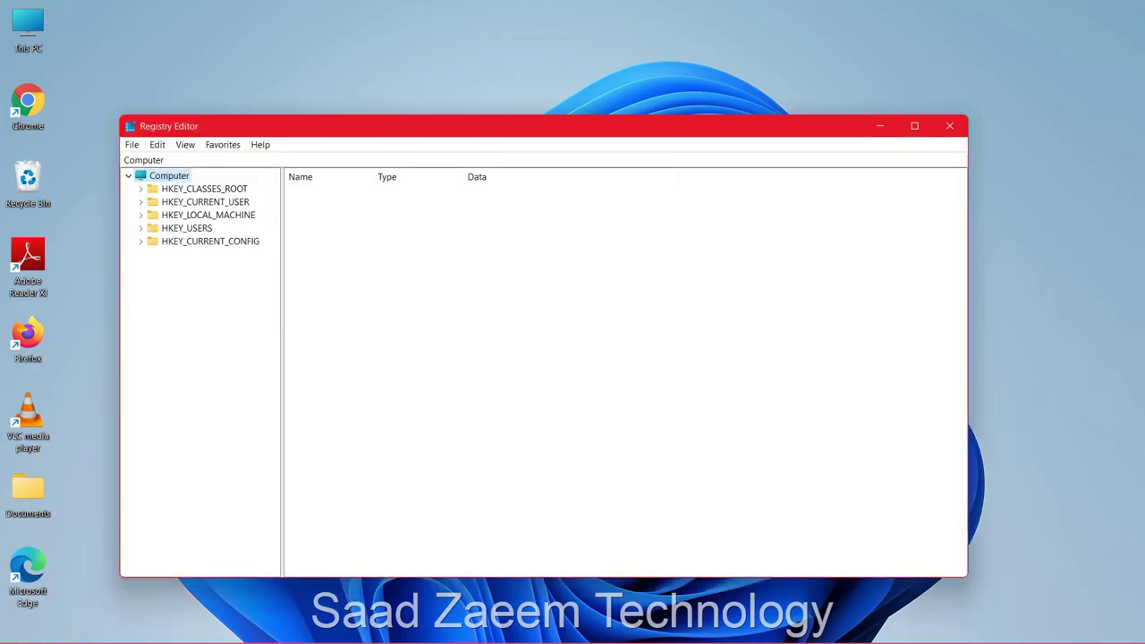
{"action": "left_click_drag", "start_coordinate": [628, 135], "coordinate": [631, 114]}
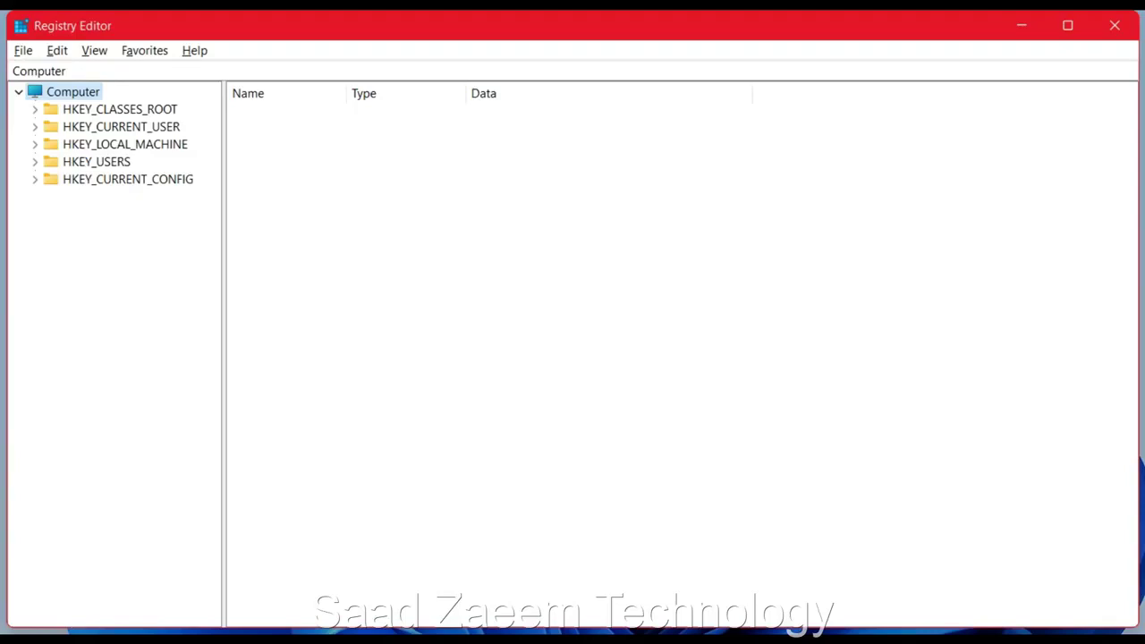
Select the HKEY_LOCAL_MACHINE key in the registry tree and expand it.
{"action": "key", "text": "Down"}
{"action": "key", "text": "Down"}
{"action": "key", "text": "Down"}
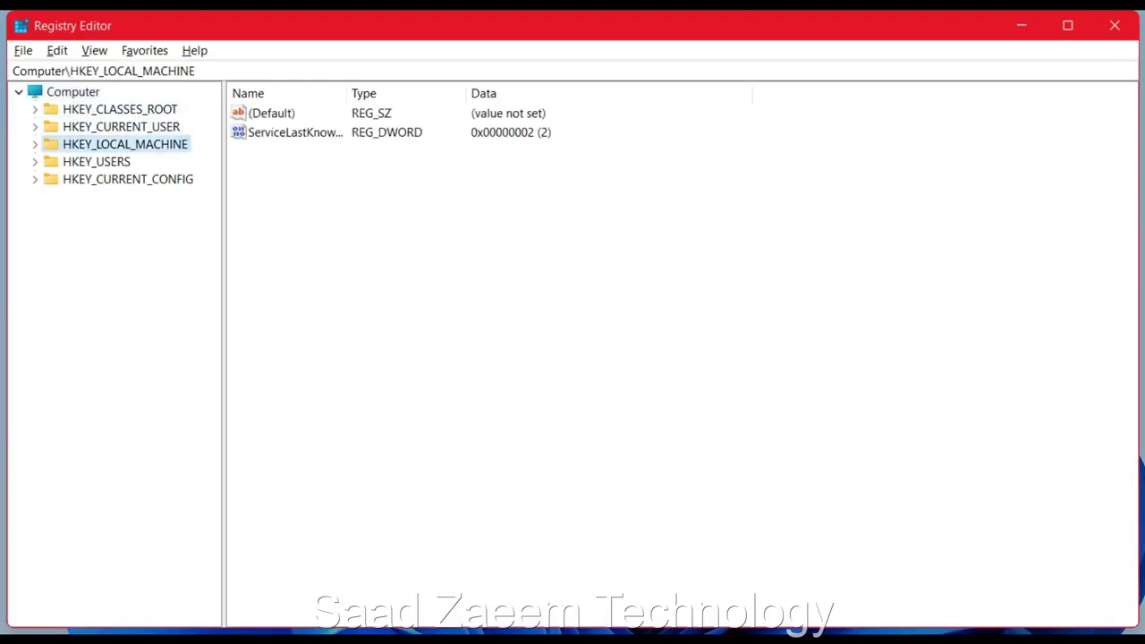
{"action": "key", "text": "Right"}
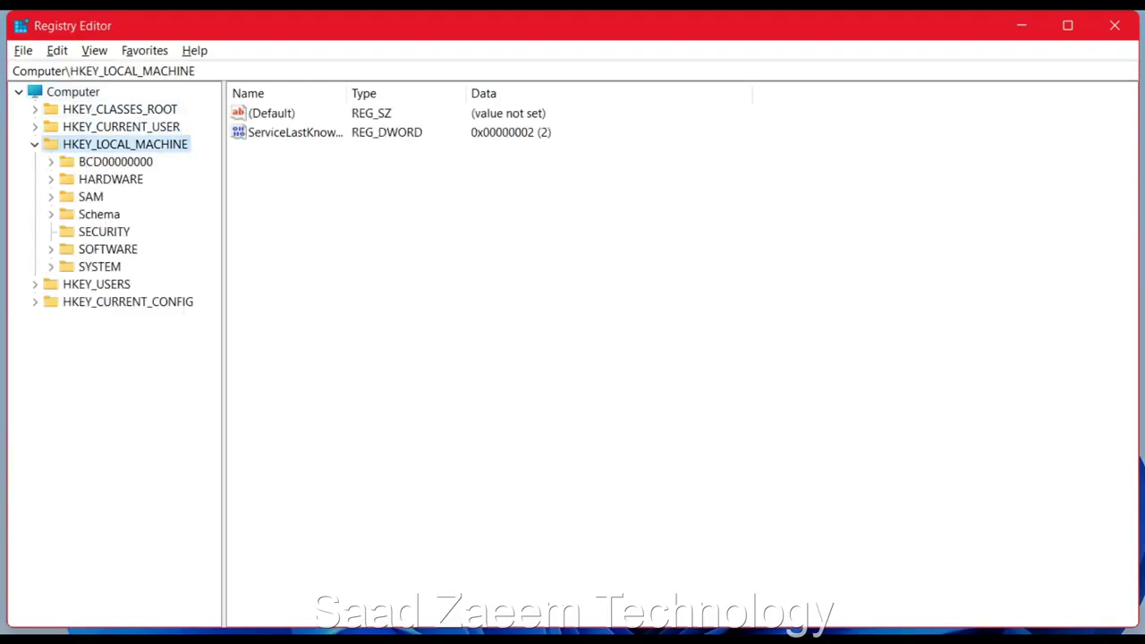
{"action": "key", "text": "Left"}
{"action": "key", "text": "Right"}
{"action": "key", "text": "Left"}
{"action": "key", "text": "Right"}
{"action": "key", "text": "Left"}
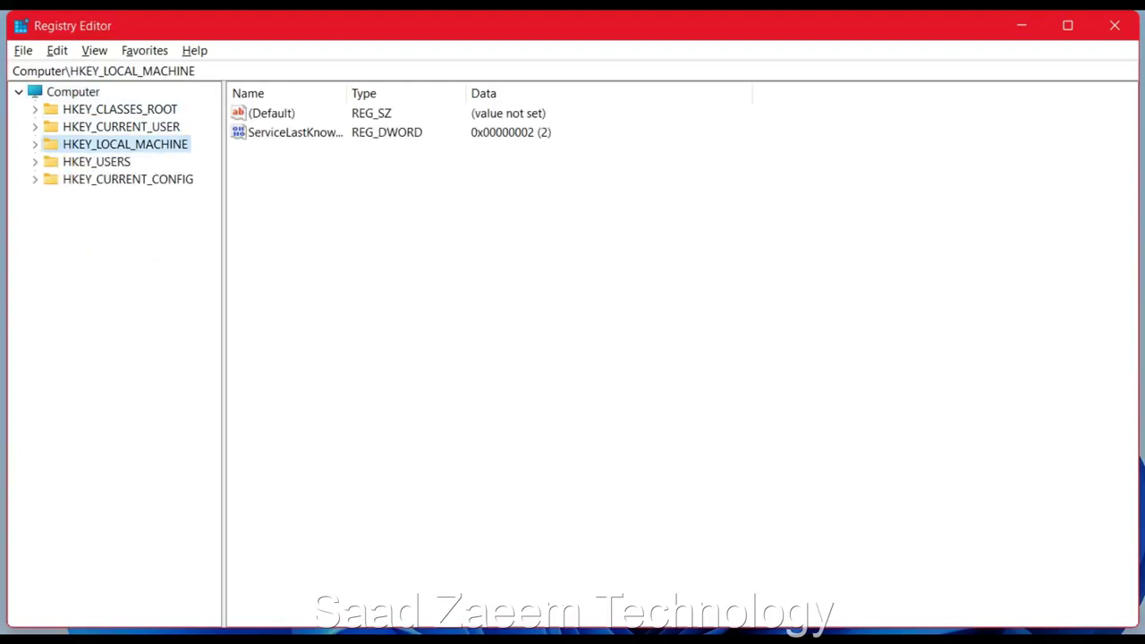
{"action": "key", "text": "Right"}
{"action": "key", "text": "Left"}
{"action": "key", "text": "Right"}
{"action": "key", "text": "Left"}
{"action": "key", "text": "Right"}
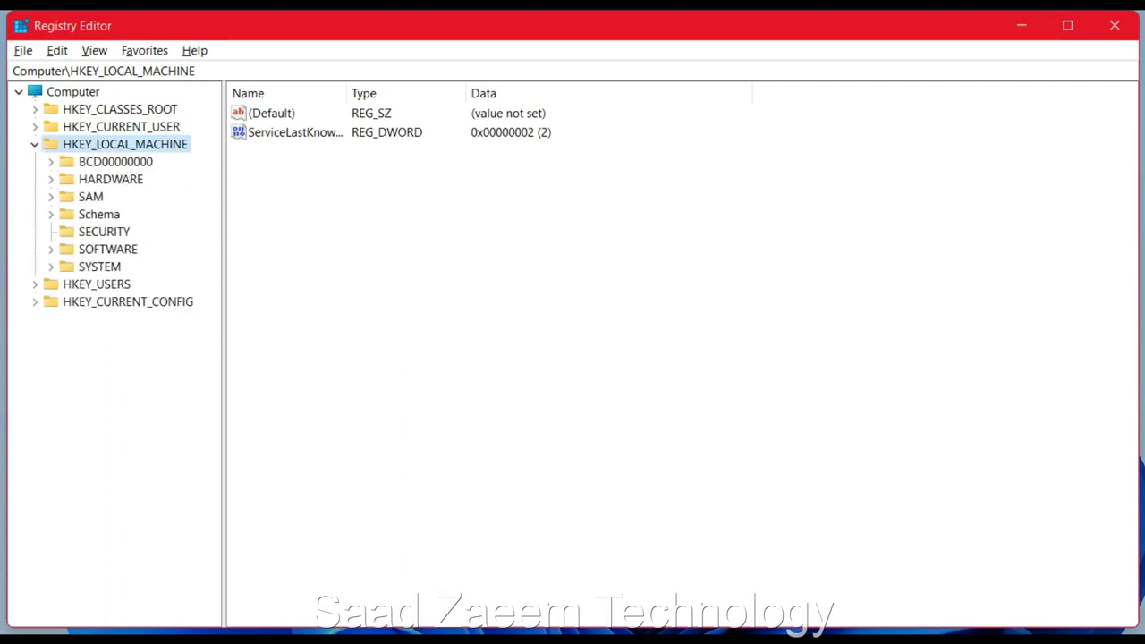
Select the SOFTWARE key under HKEY_LOCAL_MACHINE and expand it.
{"action": "key", "text": "Down"}
{"action": "key", "text": "Down"}
{"action": "key", "text": "Down"}
{"action": "key", "text": "Down"}
{"action": "key", "text": "Down"}
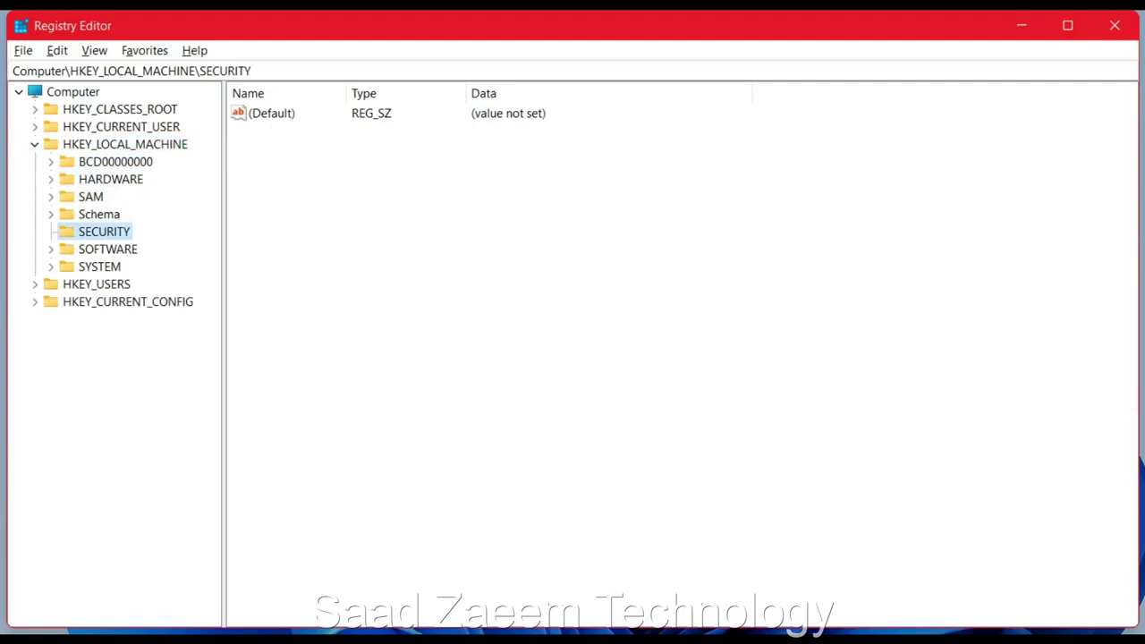
{"action": "key", "text": "Down"}
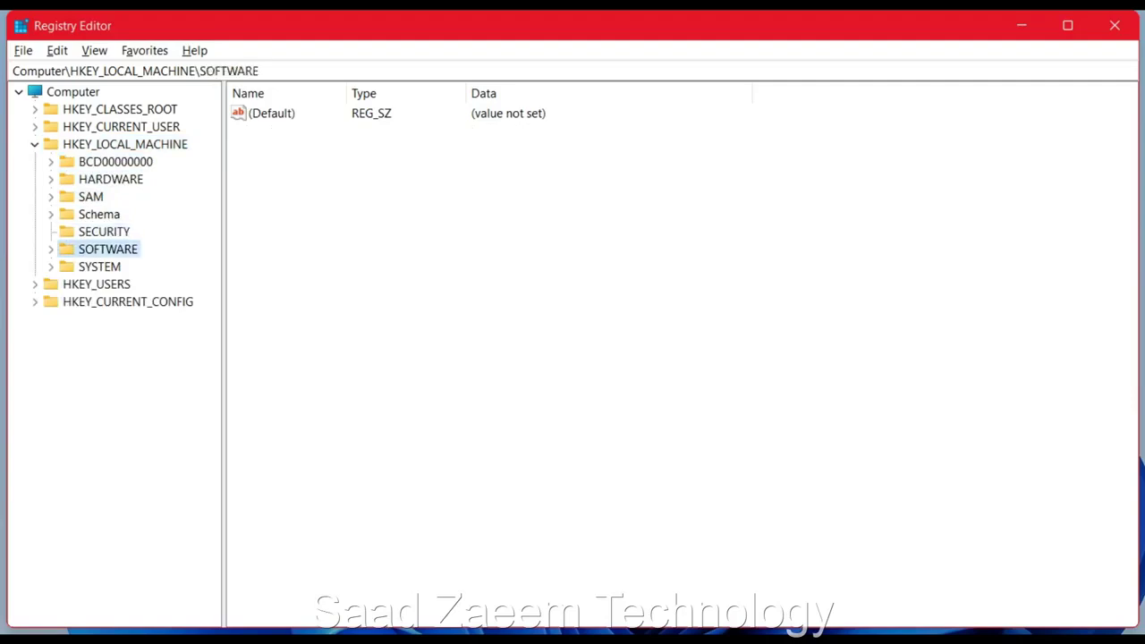
{"action": "key", "text": "Right"}
Go to the Microsoft key under HKEY_LOCAL_MACHINE\SOFTWARE and expand its subkeys.
{"action": "key", "text": "Down"}
{"action": "key", "text": "Down"}
{"action": "key", "text": "Down"}
{"action": "key", "text": "Down"}
{"action": "key", "text": "Down"}
{"action": "key", "text": "Down"}
{"action": "key", "text": "Down"}
{"action": "key", "text": "Down"}
{"action": "key", "text": "Down"}
{"action": "key", "text": "Down"}
{"action": "key", "text": "Down"}
{"action": "key", "text": "Down"}
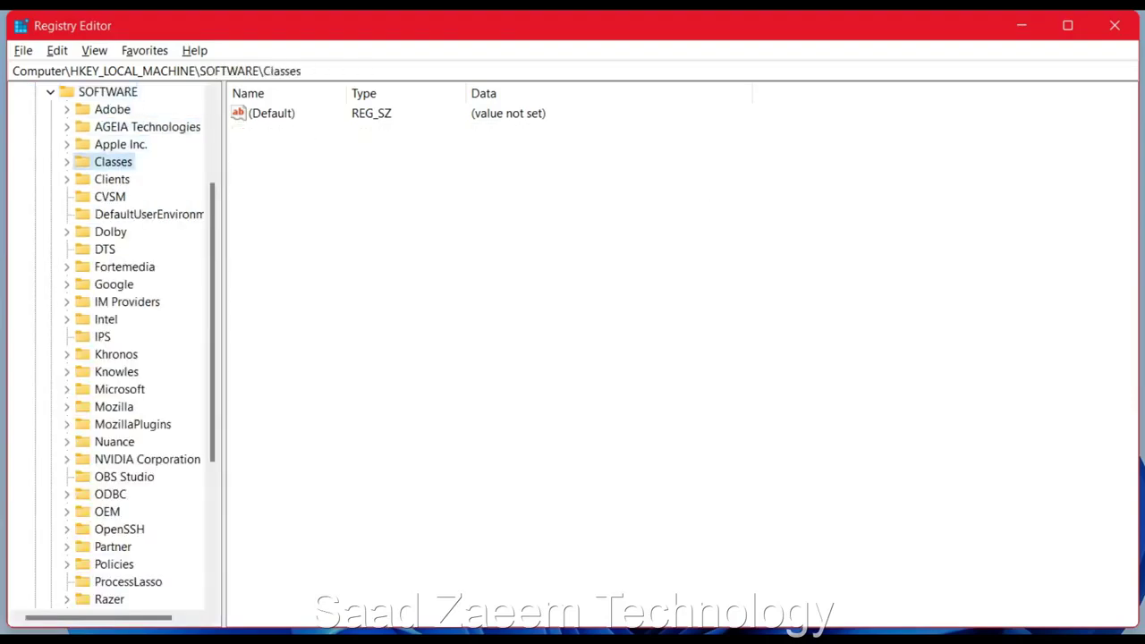
{"action": "key", "text": "Down"}
{"action": "key", "text": "Down"}
{"action": "key", "text": "Down"}
{"action": "key", "text": "Down"}
{"action": "key", "text": "Down"}
{"action": "key", "text": "Down"}
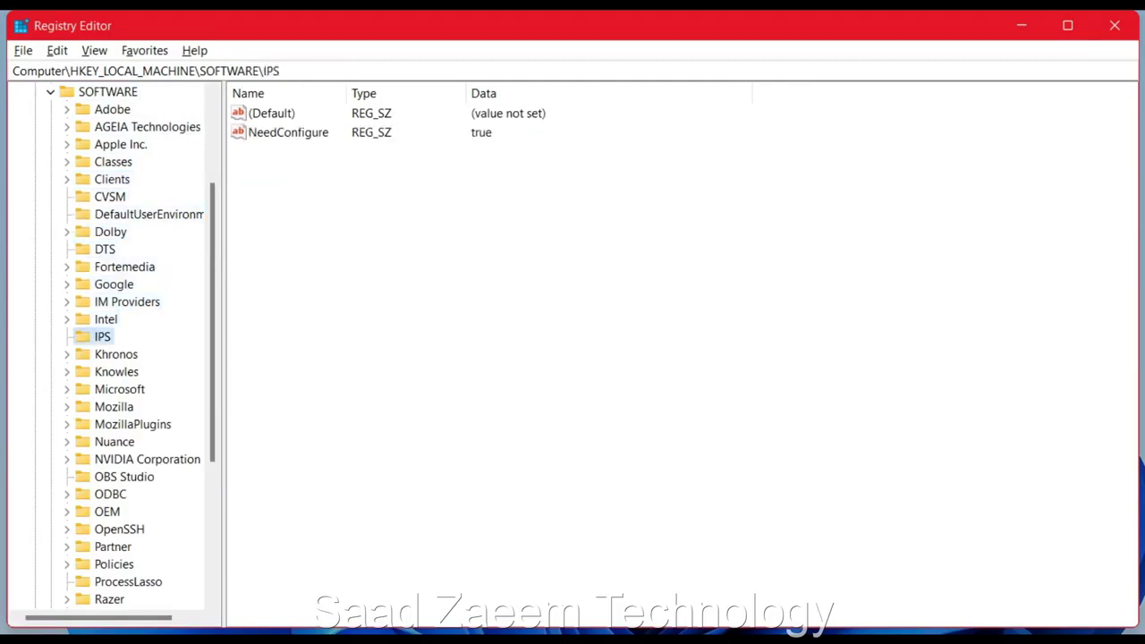
{"action": "key", "text": "Up"}
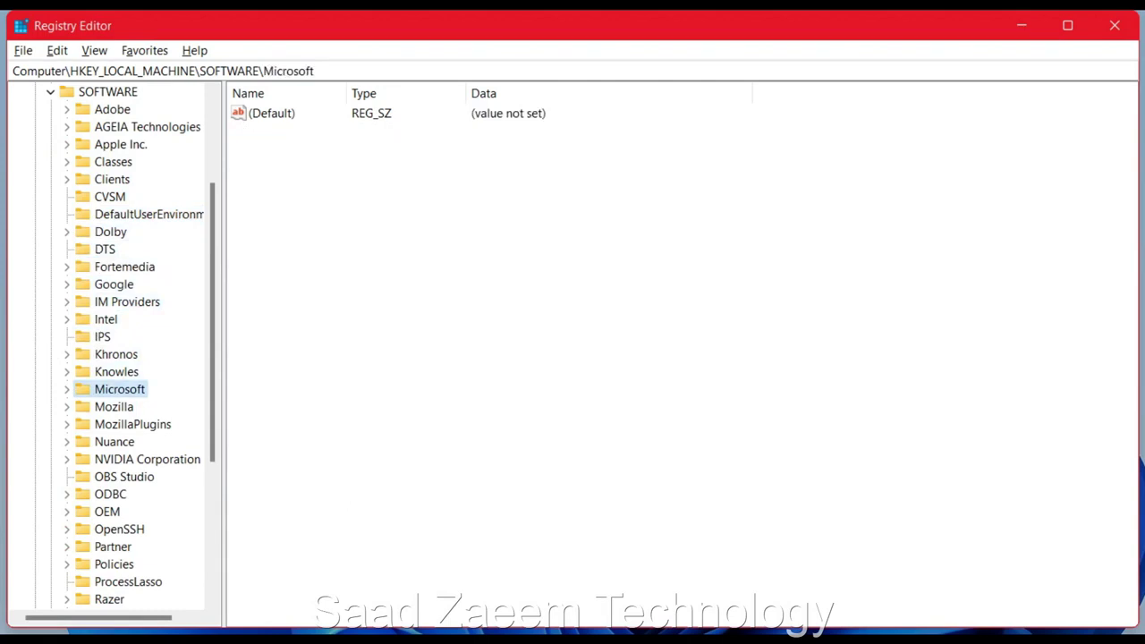
{"action": "key", "text": "Right"}
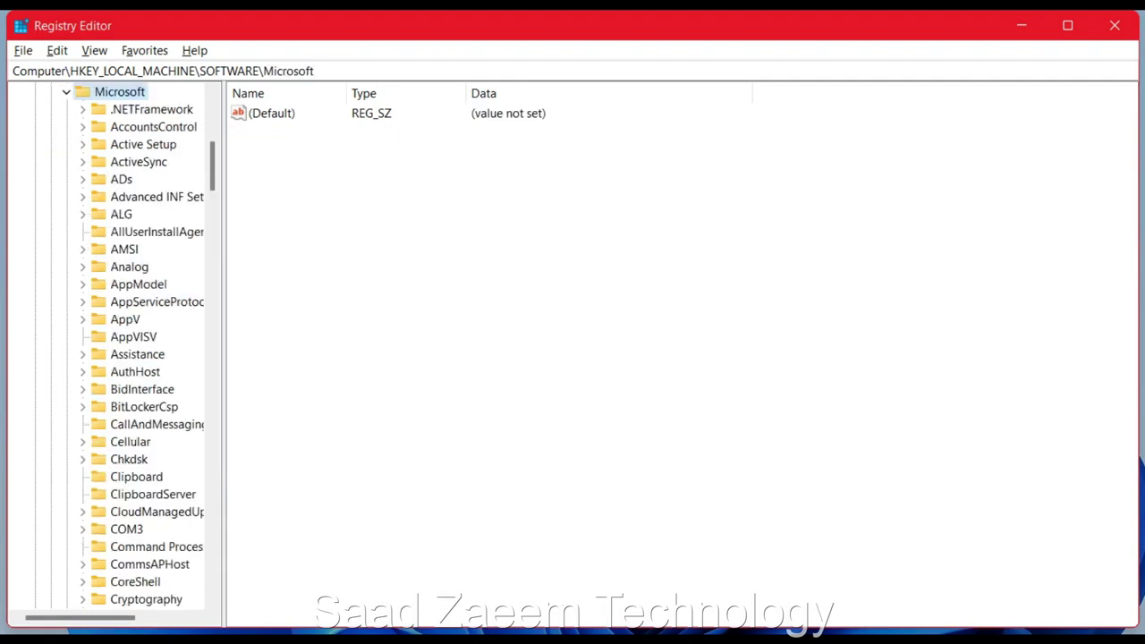
Go to the Windows key under HKEY_LOCAL_MACHINE\SOFTWARE\Microsoft and expand its subkeys.
{"action": "key", "text": "Down"}
{"action": "key", "text": "Down"}
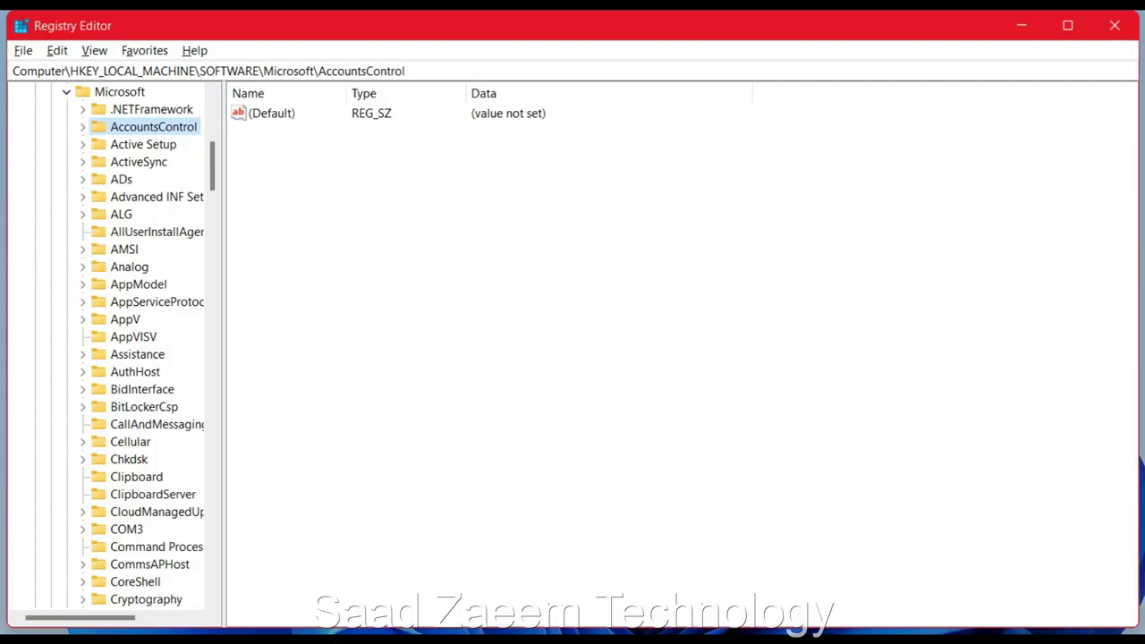
{"action": "key", "text": "Down"}
{"action": "key", "text": "Down"}
{"action": "key", "text": "Down"}
{"action": "key", "text": "Down"}
{"action": "key", "text": "Down"}
{"action": "key", "text": "Down"}
{"action": "key", "text": "Down"}
{"action": "key", "text": "Down"}
{"action": "key", "text": "Down"}
{"action": "key", "text": "Down"}
{"action": "key", "text": "Down"}
{"action": "key", "text": "Down"}
{"action": "key", "text": "Down"}
{"action": "key", "text": "Down"}
{"action": "key", "text": "Down"}
{"action": "key", "text": "Down"}
{"action": "key", "text": "Down"}
{"action": "key", "text": "Down"}
{"action": "key", "text": "Down"}
{"action": "key", "text": "Down"}
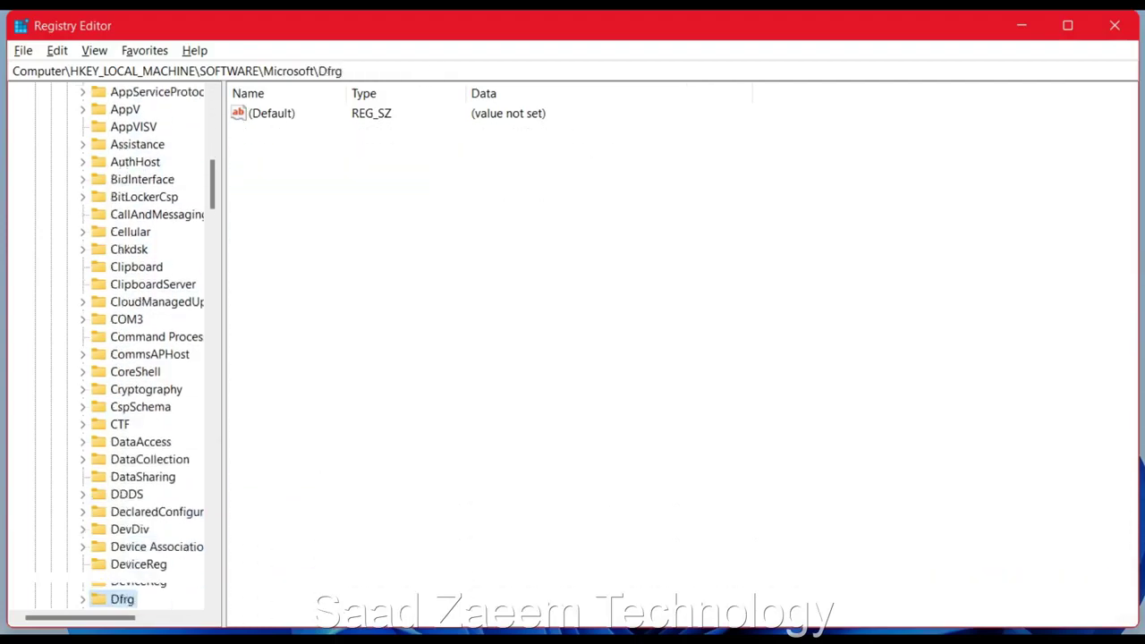
{"action": "key", "text": "Down"}
{"action": "key", "text": "Down"}
{"action": "key", "text": "Down"}
{"action": "key", "text": "Down"}
{"action": "key", "text": "Down"}
{"action": "key", "text": "Down"}
{"action": "key", "text": "Down"}
{"action": "key", "text": "Down"}
{"action": "key", "text": "Down"}
{"action": "key", "text": "Down"}
{"action": "key", "text": "Down"}
{"action": "key", "text": "Down"}
{"action": "key", "text": "Down"}
{"action": "key", "text": "Down"}
{"action": "key", "text": "Down"}
{"action": "key", "text": "Down"}
{"action": "key", "text": "Down"}
{"action": "key", "text": "Down"}
{"action": "key", "text": "Down"}
{"action": "key", "text": "Down"}
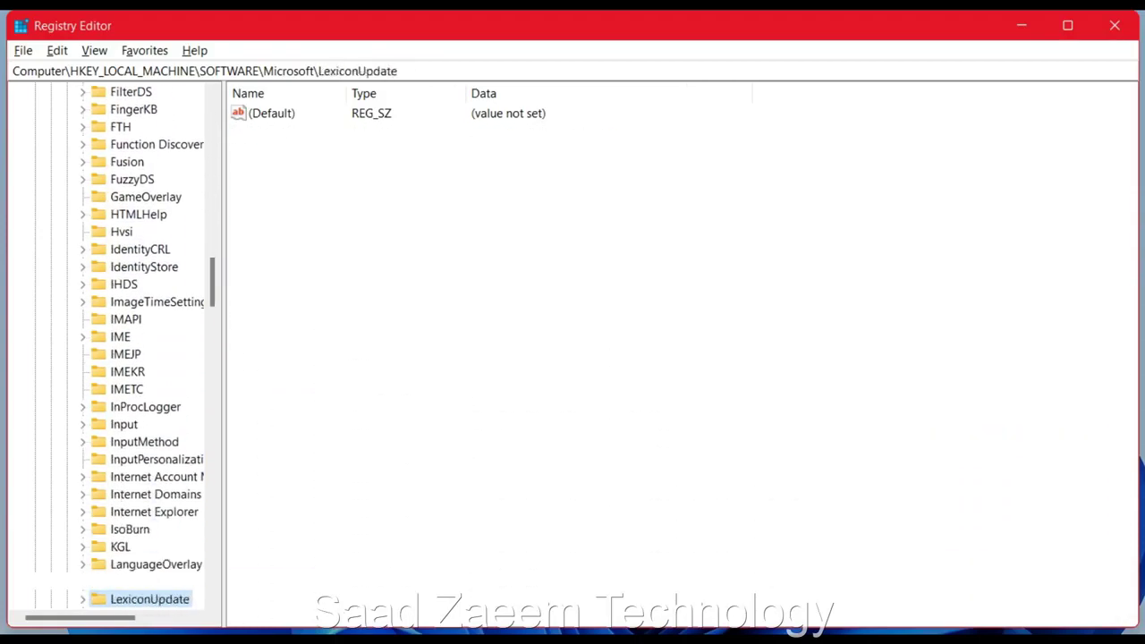
{"action": "key", "text": "Down"}
{"action": "key", "text": "Down"}
{"action": "key", "text": "Down"}
{"action": "key", "text": "Down"}
{"action": "key", "text": "Down"}
{"action": "key", "text": "Down"}
{"action": "key", "text": "Down"}
{"action": "key", "text": "Down"}
{"action": "key", "text": "Down"}
{"action": "key", "text": "Down"}
{"action": "key", "text": "Down"}
{"action": "key", "text": "Down"}
{"action": "key", "text": "Down"}
{"action": "key", "text": "Down"}
{"action": "key", "text": "Down"}
{"action": "key", "text": "Down"}
{"action": "key", "text": "Down"}
{"action": "key", "text": "Down"}
{"action": "key", "text": "Down"}
{"action": "key", "text": "Down"}
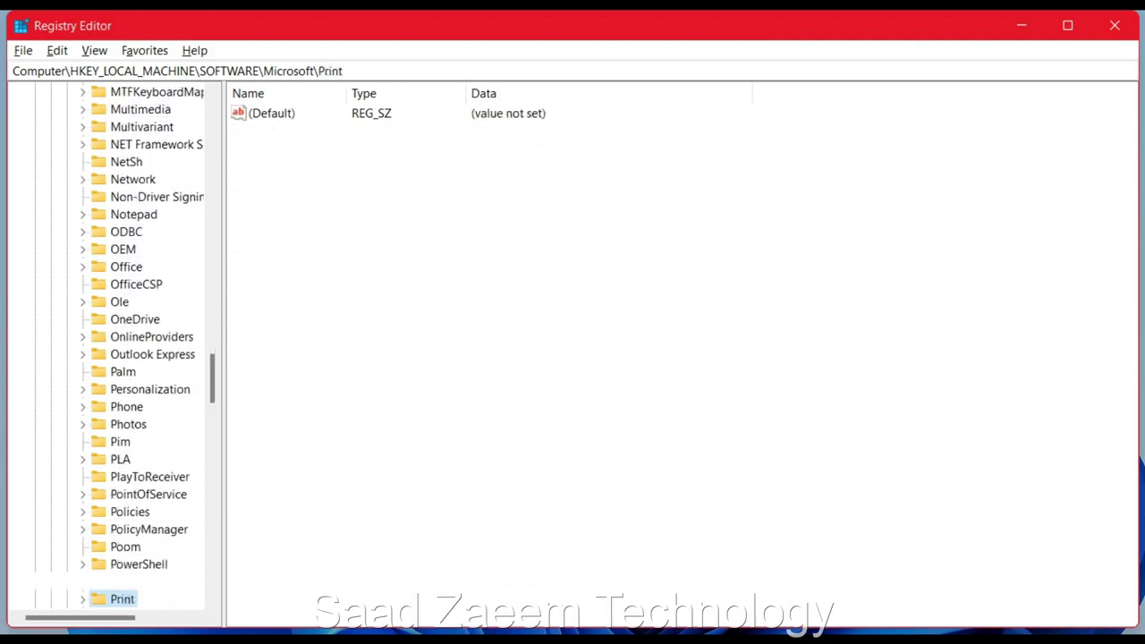
{"action": "key", "text": "Down"}
{"action": "key", "text": "Down"}
{"action": "key", "text": "Down"}
{"action": "key", "text": "Down"}
{"action": "key", "text": "Down"}
{"action": "key", "text": "Down"}
{"action": "key", "text": "Down"}
{"action": "key", "text": "Down"}
{"action": "key", "text": "Down"}
{"action": "key", "text": "Down"}
{"action": "key", "text": "Down"}
{"action": "key", "text": "Down"}
{"action": "key", "text": "Down"}
{"action": "key", "text": "Down"}
{"action": "key", "text": "Down"}
{"action": "key", "text": "Down"}
{"action": "key", "text": "Down"}
{"action": "key", "text": "Down"}
{"action": "key", "text": "Down"}
{"action": "key", "text": "Down"}
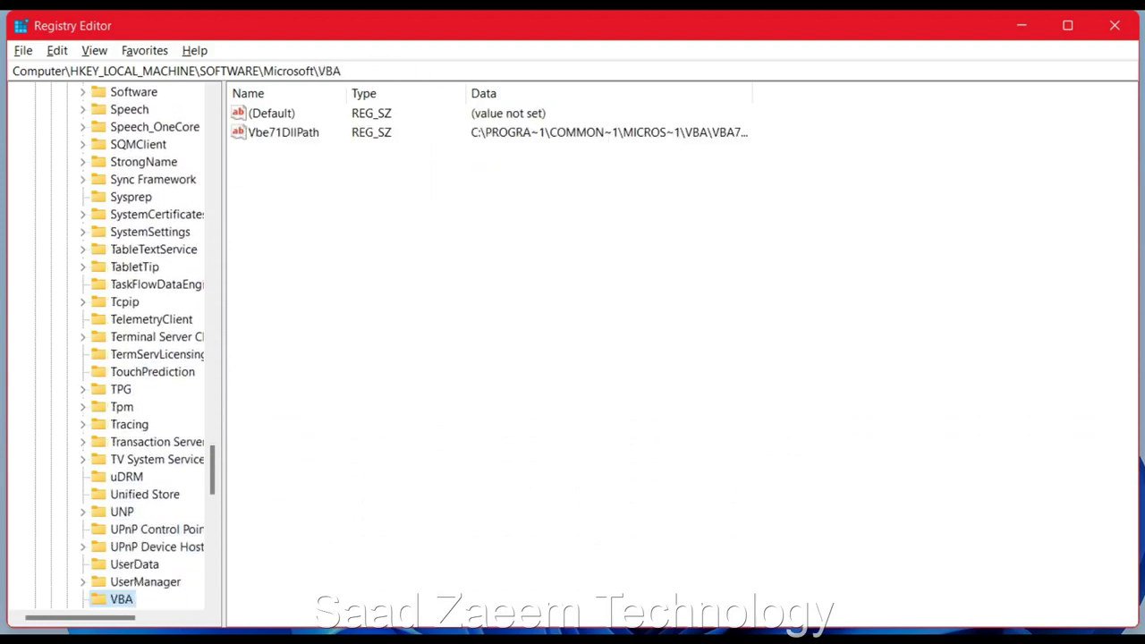
{"action": "key", "text": "Down"}
{"action": "key", "text": "Down"}
{"action": "key", "text": "Down"}
{"action": "key", "text": "Down"}
{"action": "key", "text": "Down"}
{"action": "key", "text": "Down"}
{"action": "key", "text": "Down"}
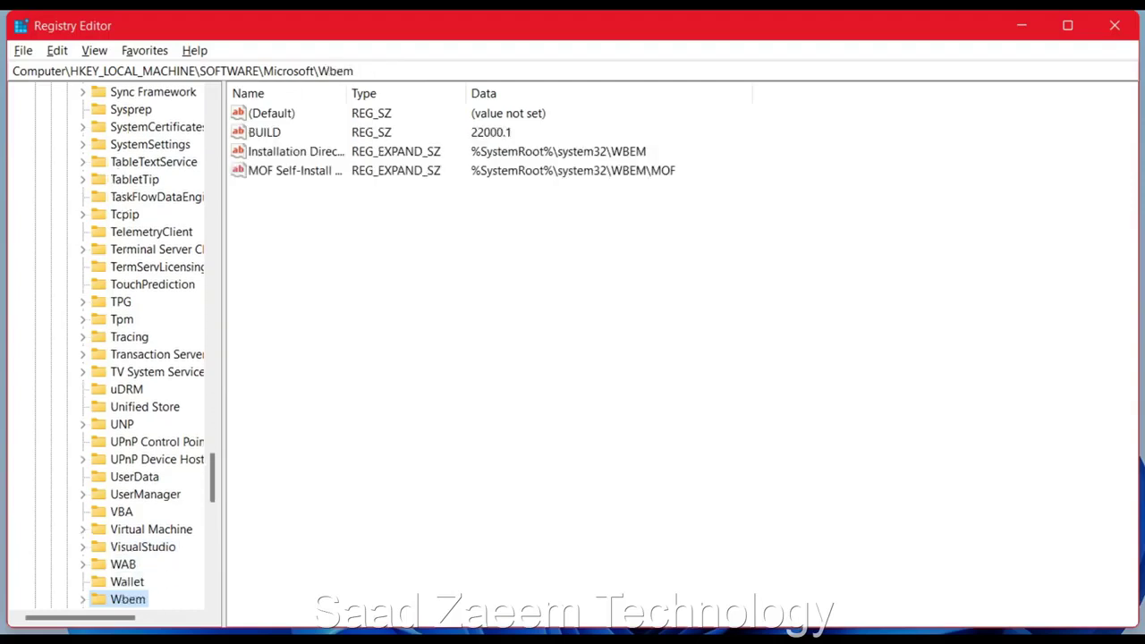
{"action": "key", "text": "Down"}
{"action": "key", "text": "Down"}
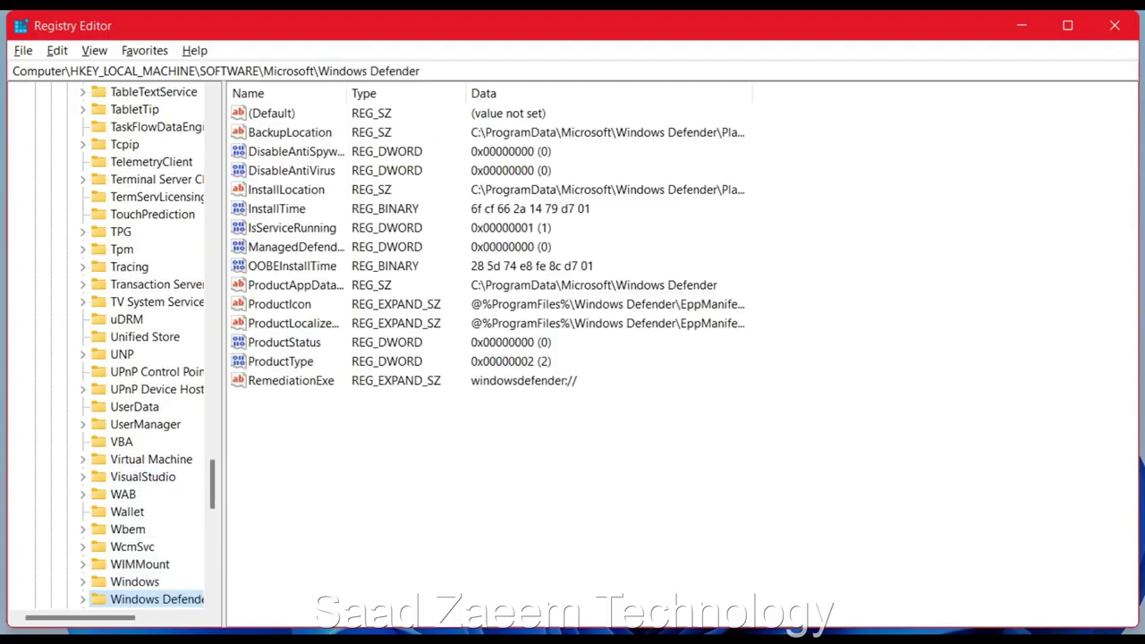
{"action": "key", "text": "Up"}
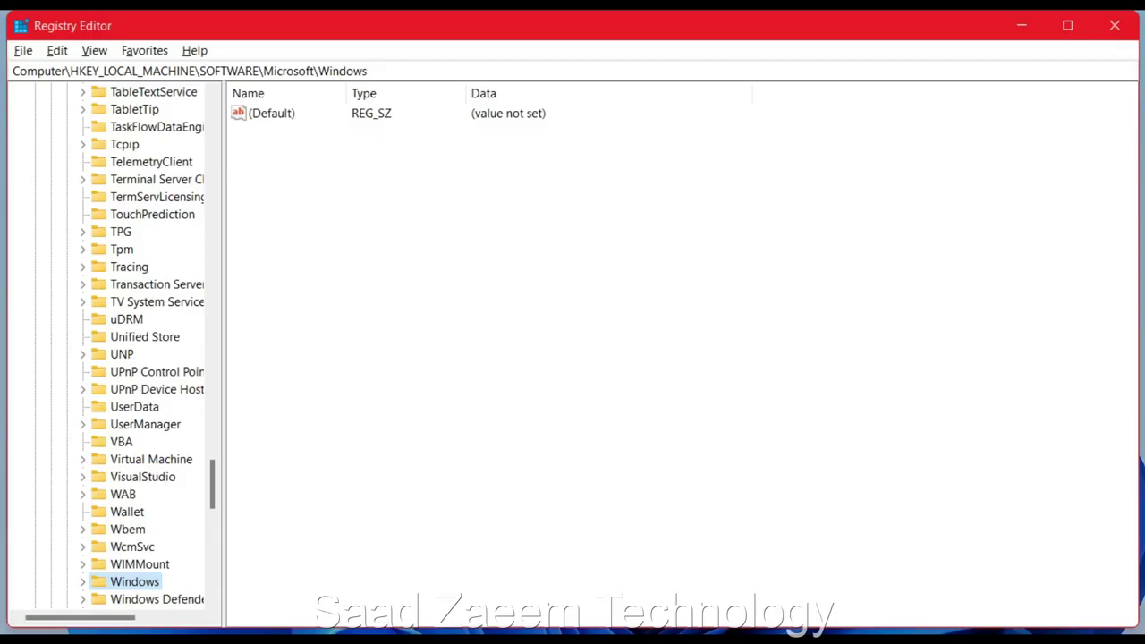
{"action": "key", "text": "Right"}
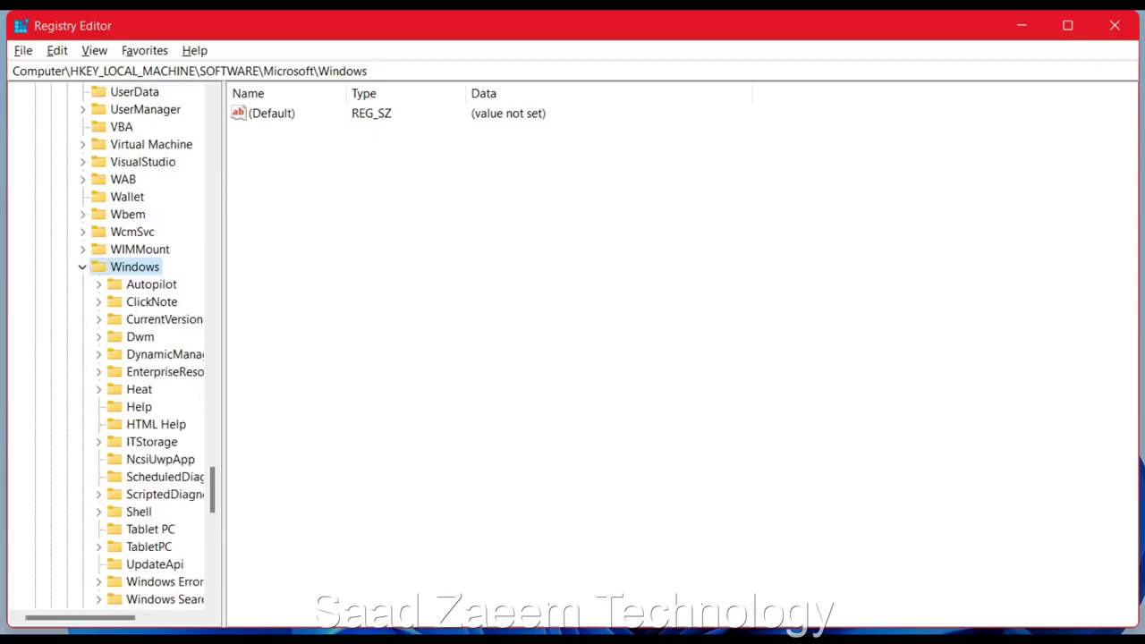
Select the CurrentVersion key under Microsoft\Windows and expand its subkeys.
{"action": "key", "text": "Down"}
{"action": "key", "text": "Down"}
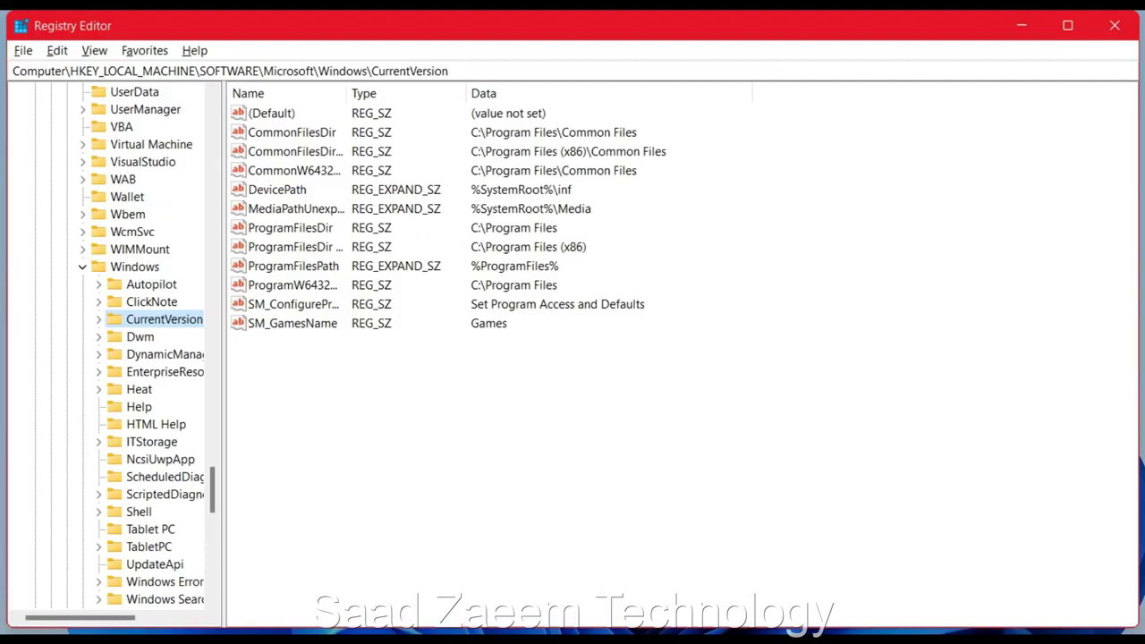
{"action": "key", "text": "Right"}
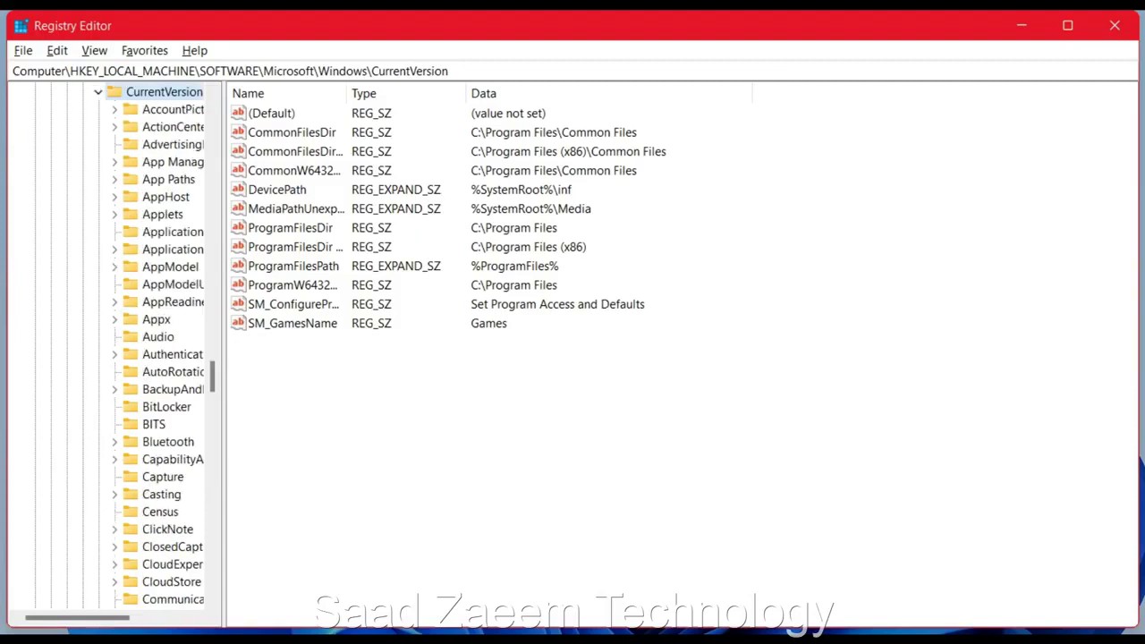
Go to the Policies key under Microsoft\Windows\CurrentVersion and expand its subkeys.
{"action": "key", "text": "Down"}
{"action": "key", "text": "Down"}
{"action": "key", "text": "Down"}
{"action": "key", "text": "Down"}
{"action": "key", "text": "Down"}
{"action": "key", "text": "Down"}
{"action": "key", "text": "Down"}
{"action": "key", "text": "Down"}
{"action": "key", "text": "Down"}
{"action": "key", "text": "Down"}
{"action": "key", "text": "Down"}
{"action": "key", "text": "Down"}
{"action": "key", "text": "Down"}
{"action": "key", "text": "Down"}
{"action": "key", "text": "Down"}
{"action": "key", "text": "Down"}
{"action": "key", "text": "Down"}
{"action": "key", "text": "Down"}
{"action": "key", "text": "Down"}
{"action": "key", "text": "Down"}
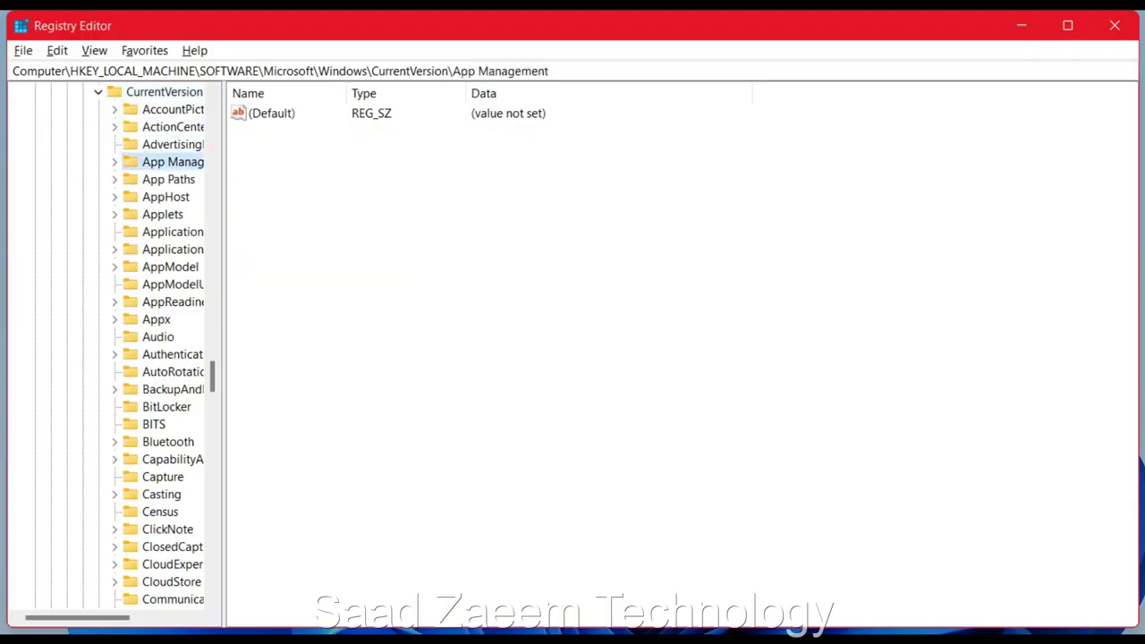
{"action": "key", "text": "Down"}
{"action": "key", "text": "Down"}
{"action": "key", "text": "Down"}
{"action": "key", "text": "Down"}
{"action": "key", "text": "Down"}
{"action": "key", "text": "Down"}
{"action": "key", "text": "Down"}
{"action": "key", "text": "Down"}
{"action": "key", "text": "Down"}
{"action": "key", "text": "Down"}
{"action": "key", "text": "Down"}
{"action": "key", "text": "Down"}
{"action": "key", "text": "Down"}
{"action": "key", "text": "Down"}
{"action": "key", "text": "Down"}
{"action": "key", "text": "Down"}
{"action": "key", "text": "Down"}
{"action": "key", "text": "Down"}
{"action": "key", "text": "Down"}
{"action": "key", "text": "Down"}
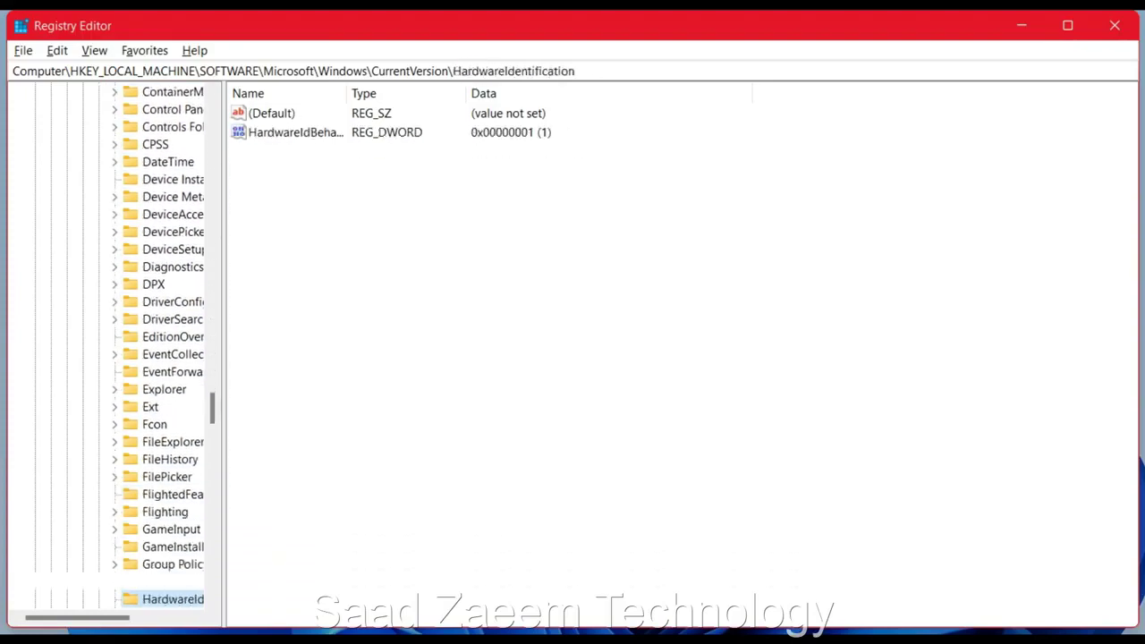
{"action": "key", "text": "Down"}
{"action": "key", "text": "Down"}
{"action": "key", "text": "Down"}
{"action": "key", "text": "Down"}
{"action": "key", "text": "Down"}
{"action": "key", "text": "Down"}
{"action": "key", "text": "Down"}
{"action": "key", "text": "Down"}
{"action": "key", "text": "Down"}
{"action": "key", "text": "Down"}
{"action": "key", "text": "Down"}
{"action": "key", "text": "Down"}
{"action": "key", "text": "Down"}
{"action": "key", "text": "Down"}
{"action": "key", "text": "Down"}
{"action": "key", "text": "Down"}
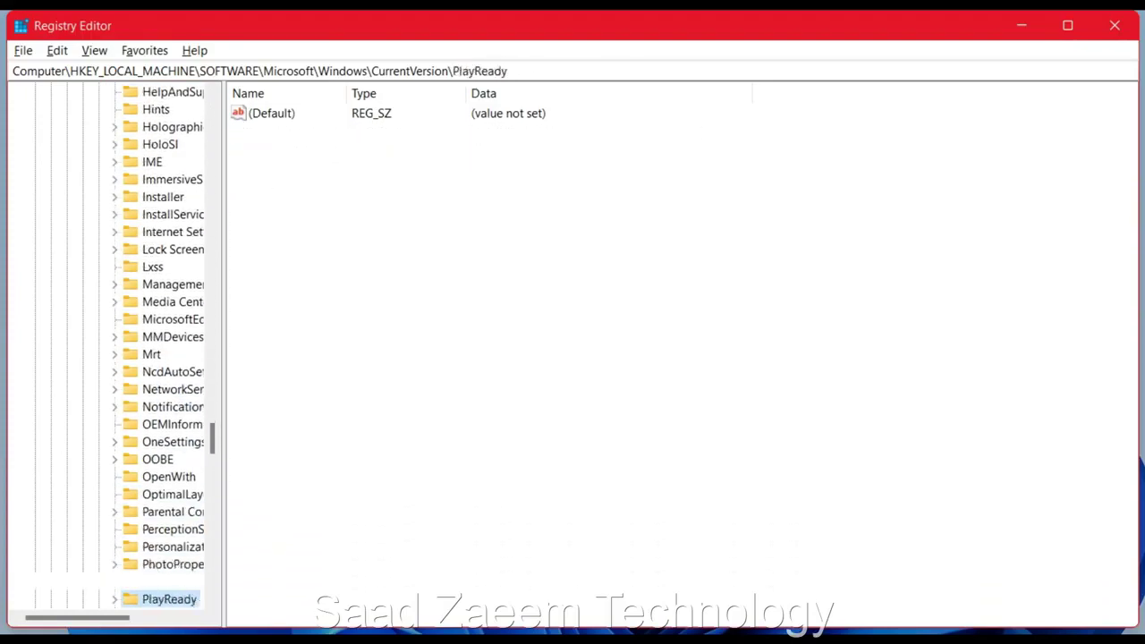
{"action": "key", "text": "Up"}
{"action": "key", "text": "Up"}
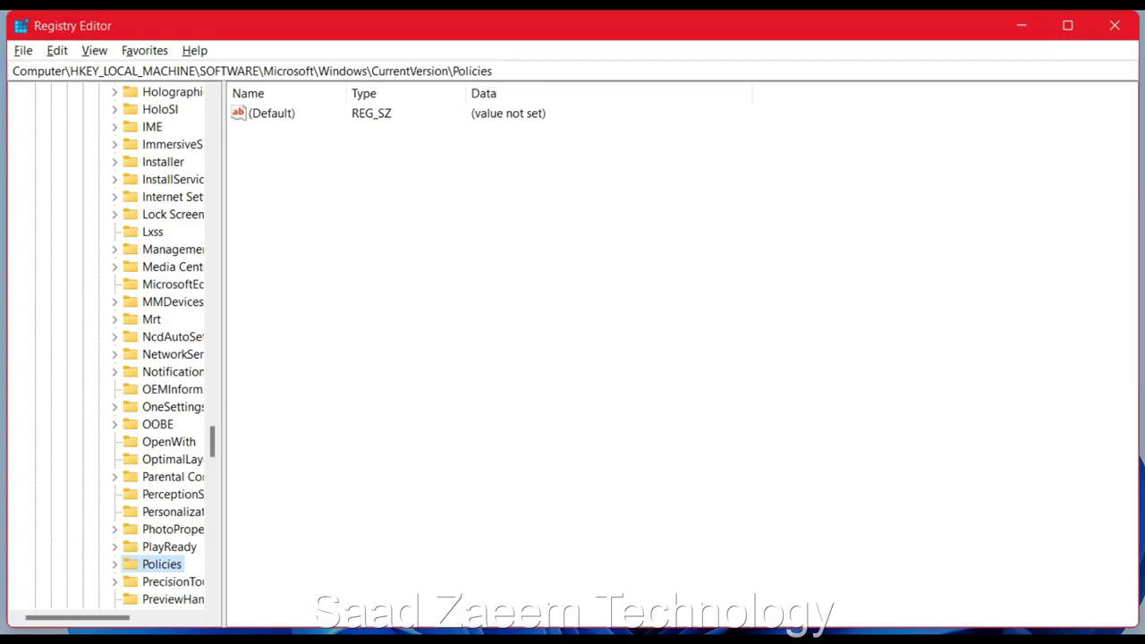
{"action": "key", "text": "Right"}
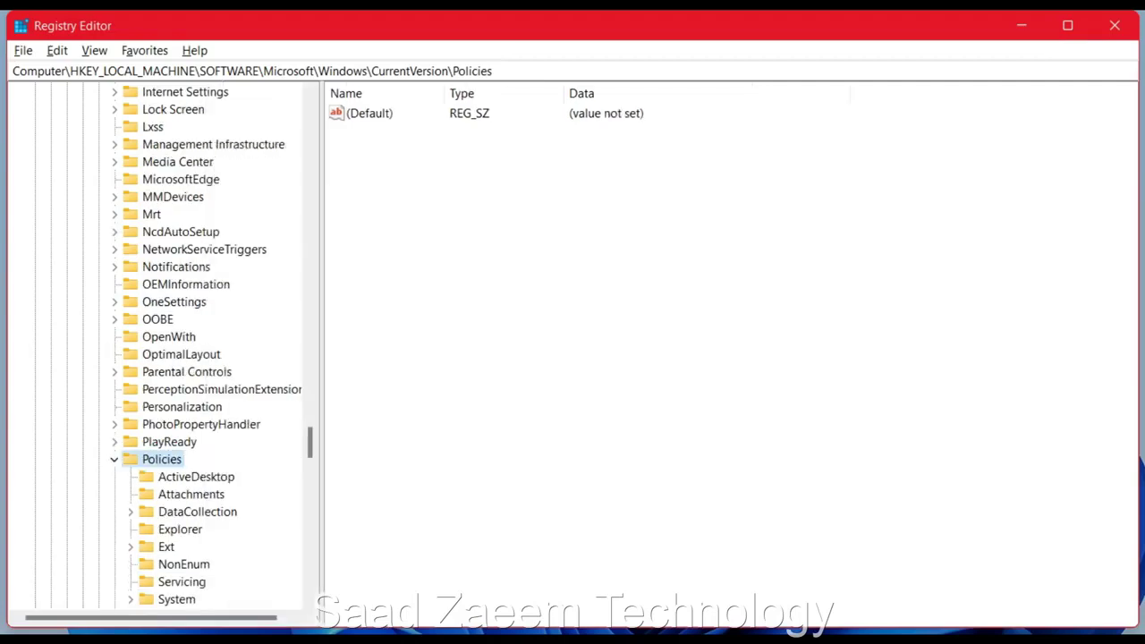
Select the System key under CurrentVersion\Policies to list its values.
{"action": "key", "text": "Down"}
{"action": "key", "text": "Down"}
{"action": "key", "text": "Down"}
{"action": "key", "text": "Down"}
{"action": "key", "text": "Down"}
{"action": "key", "text": "Down"}
{"action": "key", "text": "Down"}
{"action": "key", "text": "Down"}
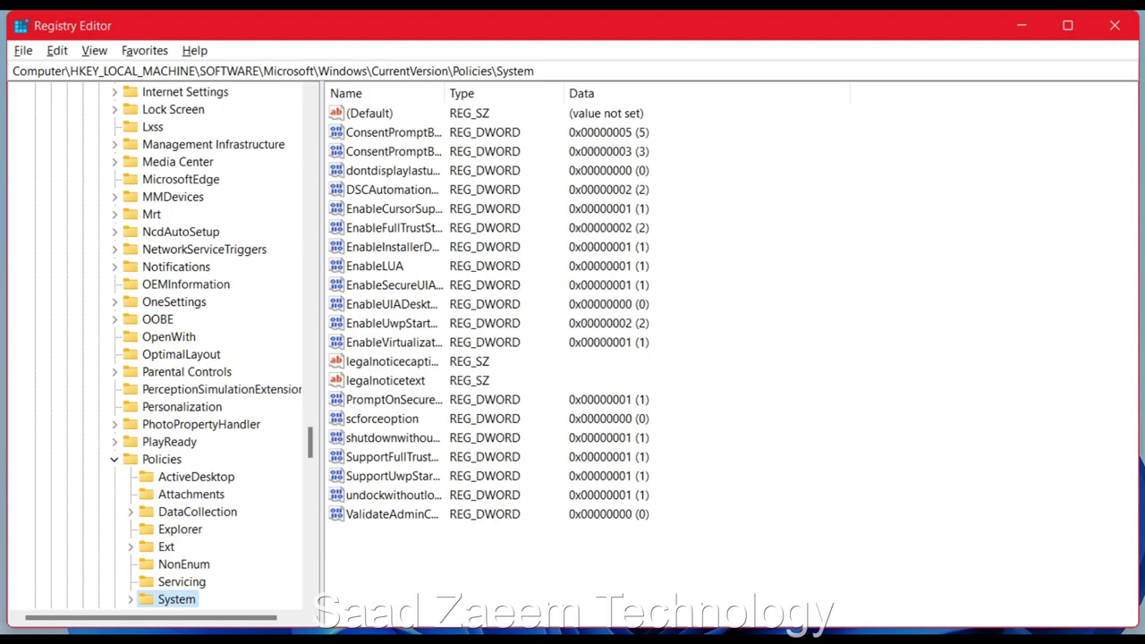
Set the EnableCursorSuppression DWORD value in the Policies\System key to 0.
{"action": "key", "text": "Tab"}
{"action": "key", "text": "Down"}
{"action": "key", "text": "Down"}
{"action": "key", "text": "Down"}
{"action": "key", "text": "Down"}
{"action": "key", "text": "Down"}
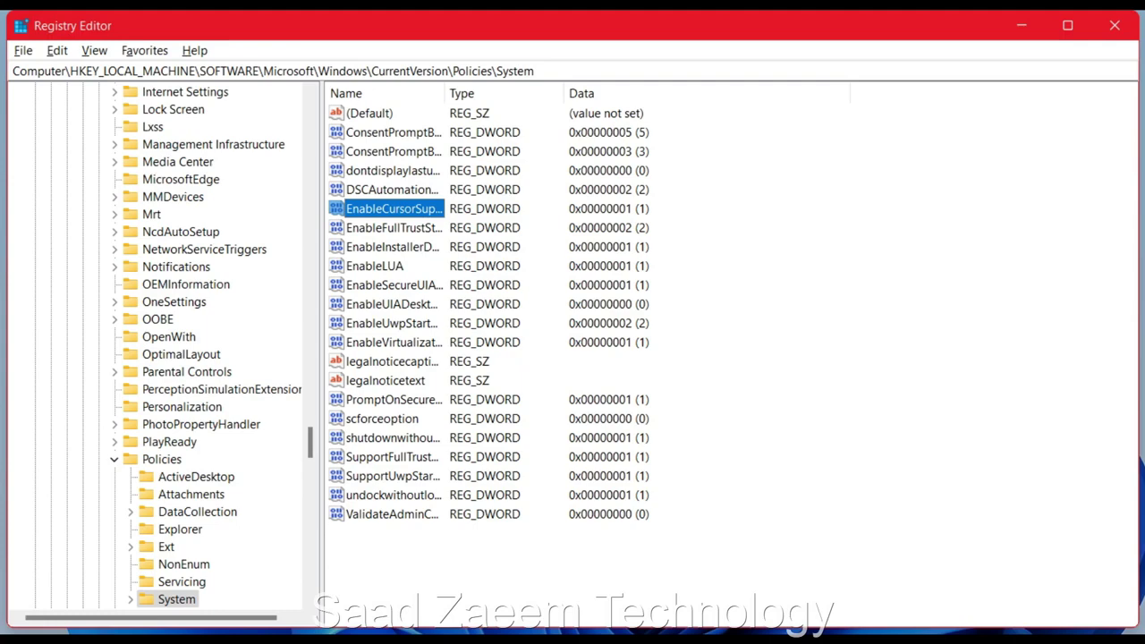
{"action": "key", "text": "Return"}
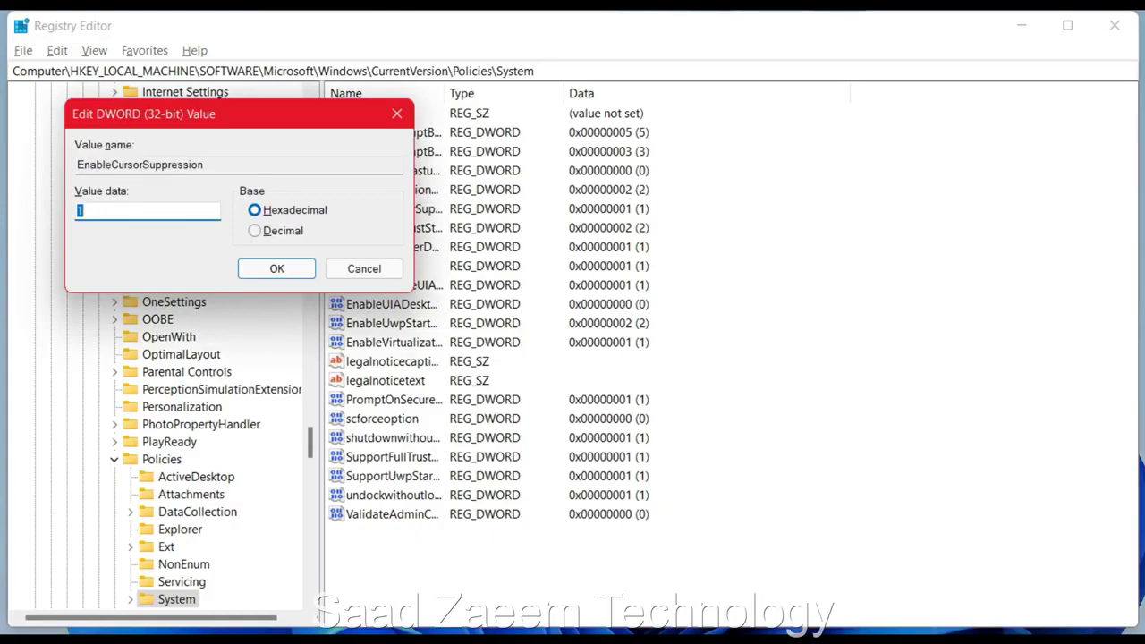
{"action": "key", "text": "BackSpace"}
{"action": "type", "text": "0"}
{"action": "key", "text": "Return"}
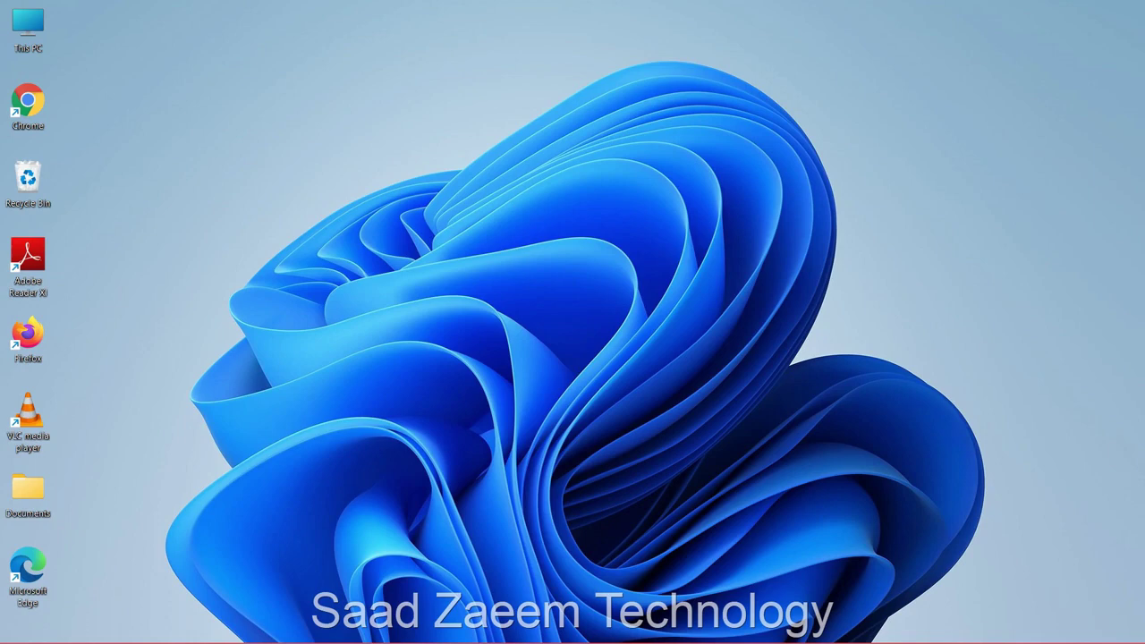
Open the Shut Down Windows dialog from the desktop and restart the computer.
{"action": "key", "text": "alt+F4"}
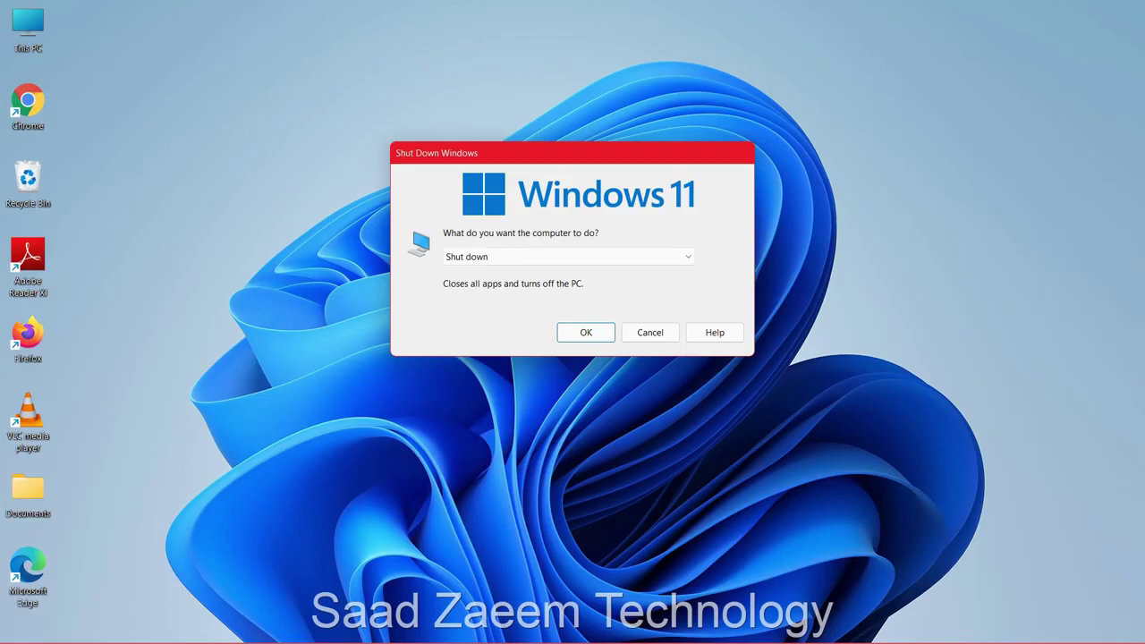
{"action": "key", "text": "Down"}
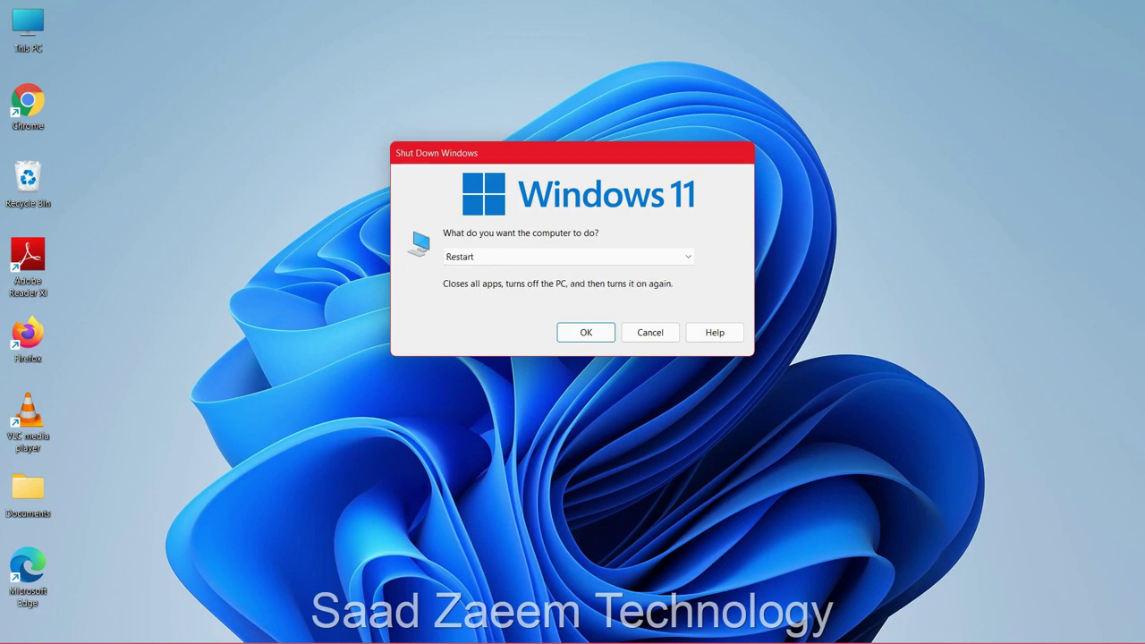
{"action": "key", "text": "Return"}
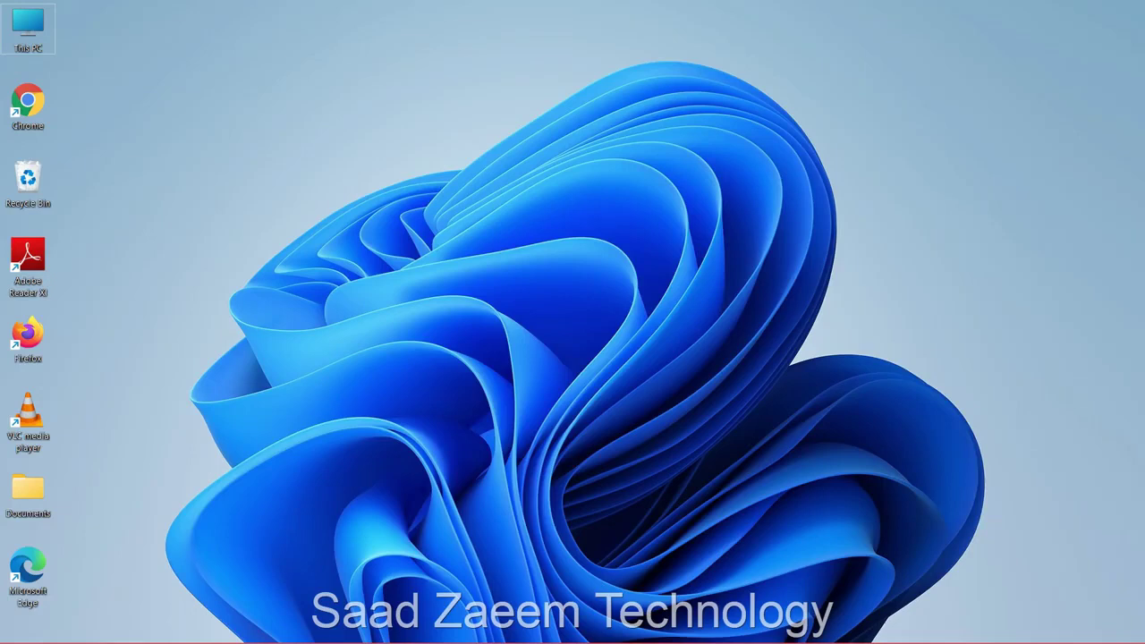
Restart the PC with the plain Restart option among the Start power options, without installing the pending update.
{"action": "key", "text": "super"}
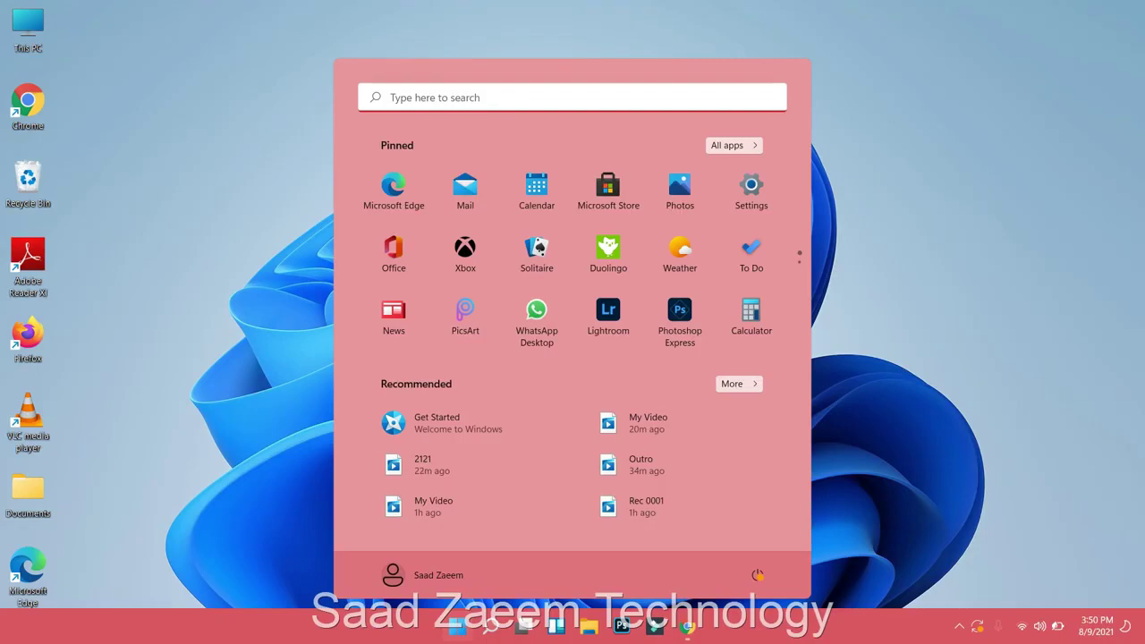
{"action": "key", "text": "Tab"}
{"action": "key", "text": "Tab"}
{"action": "key", "text": "Tab"}
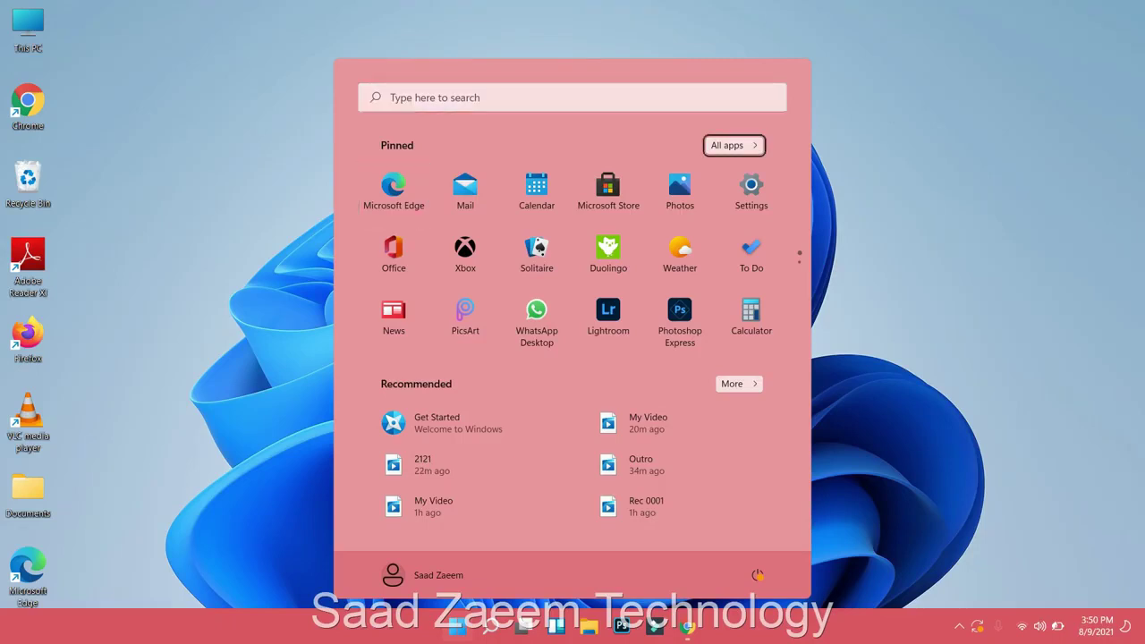
{"action": "key", "text": "Tab"}
{"action": "key", "text": "Tab"}
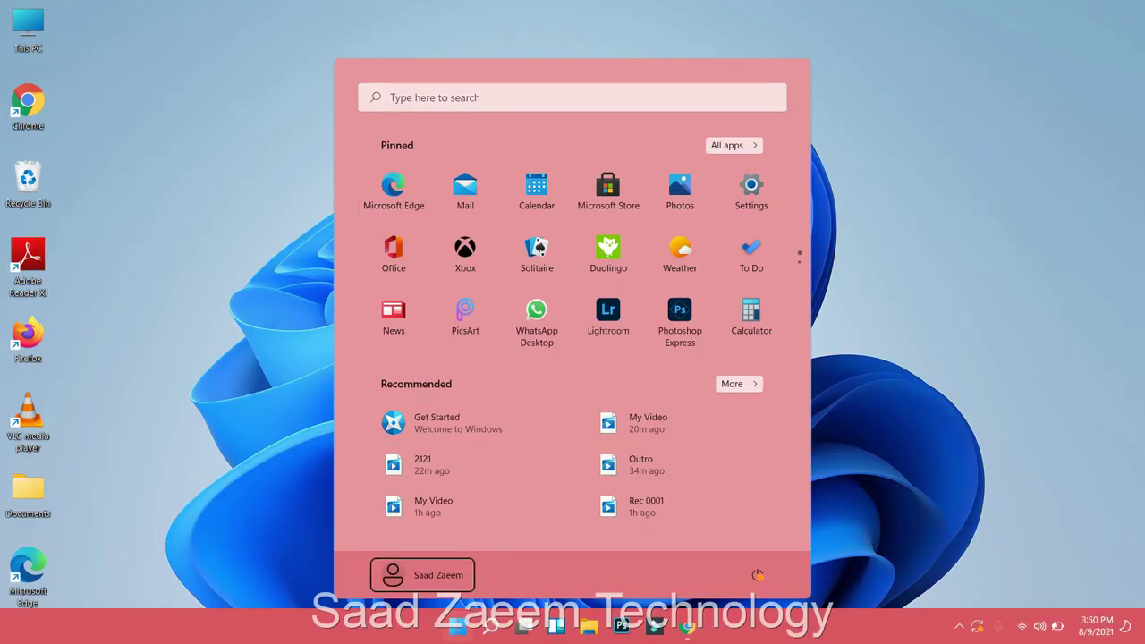
{"action": "key", "text": "Tab"}
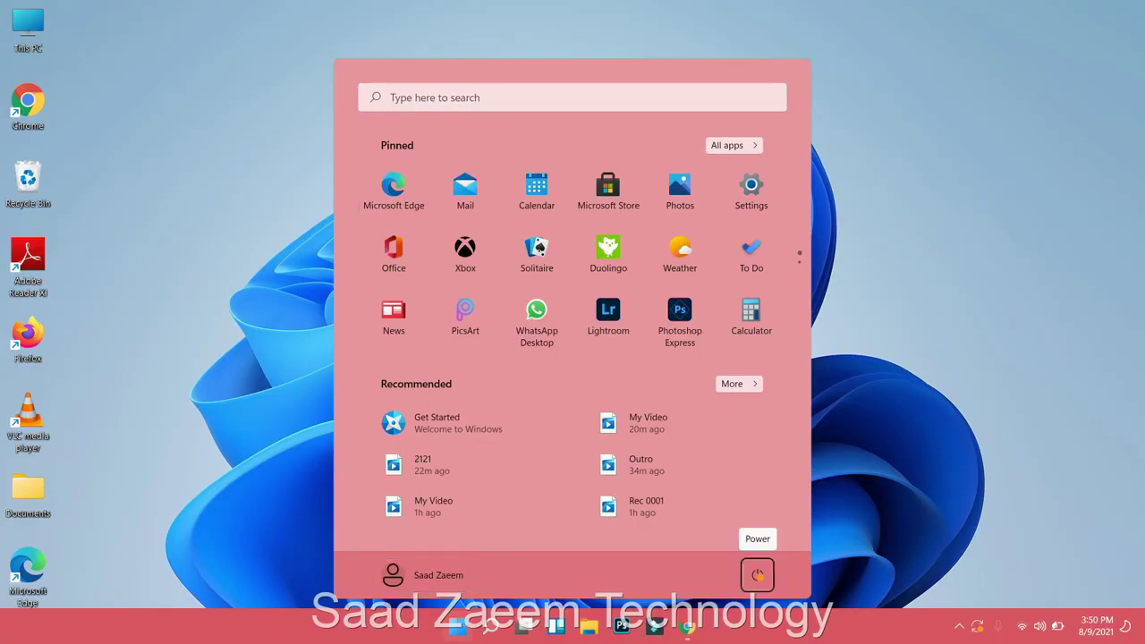
{"action": "key", "text": "Return"}
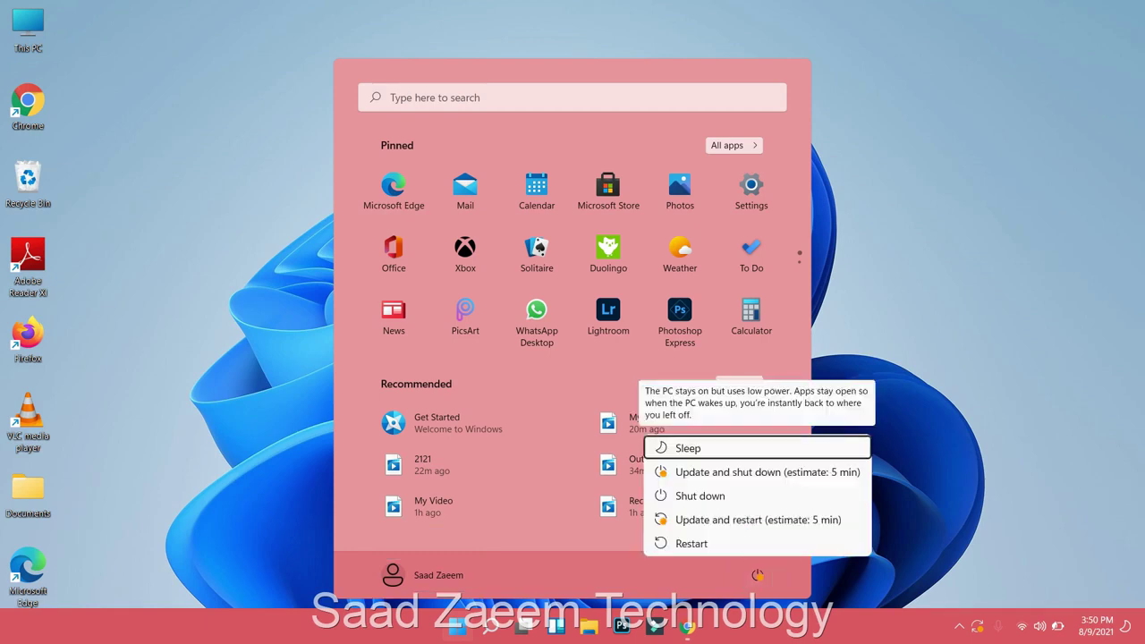
{"action": "key", "text": "Down"}
{"action": "key", "text": "Down"}
{"action": "key", "text": "Down"}
{"action": "key", "text": "Down"}
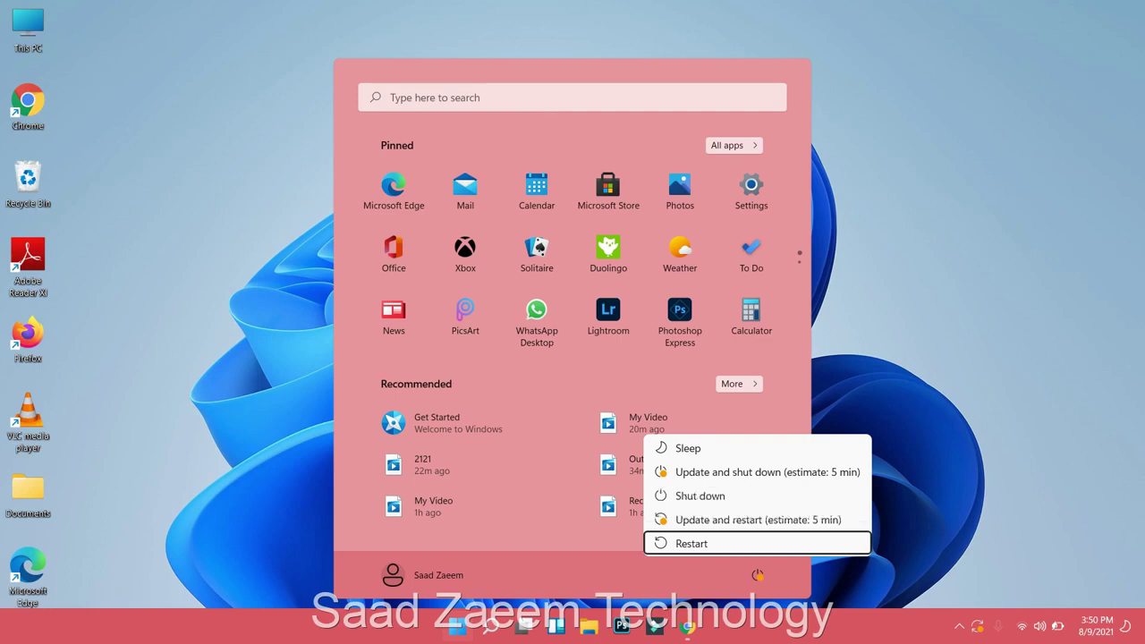
{"action": "key", "text": "Return"}
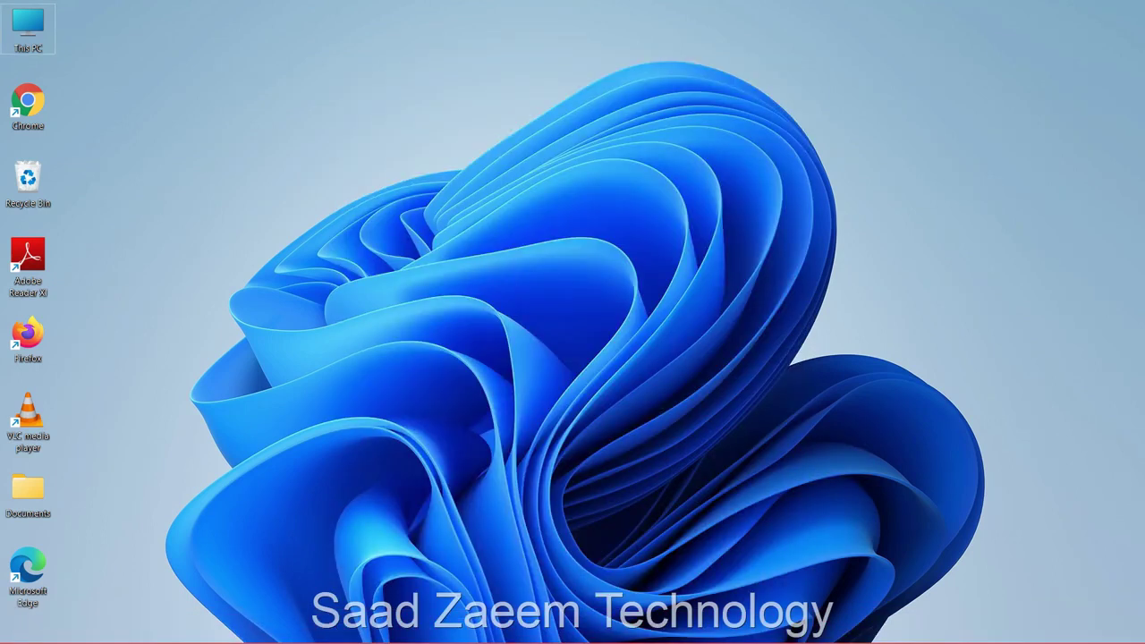